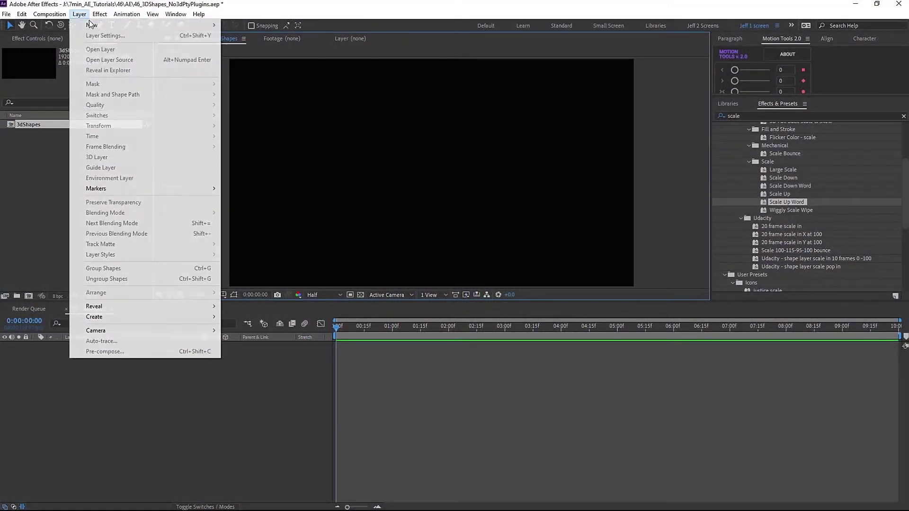
Create a 1920 x 1080 px solid as a 3D layer and name it Floor.
mouse_move(91, 24)
click(248, 34)
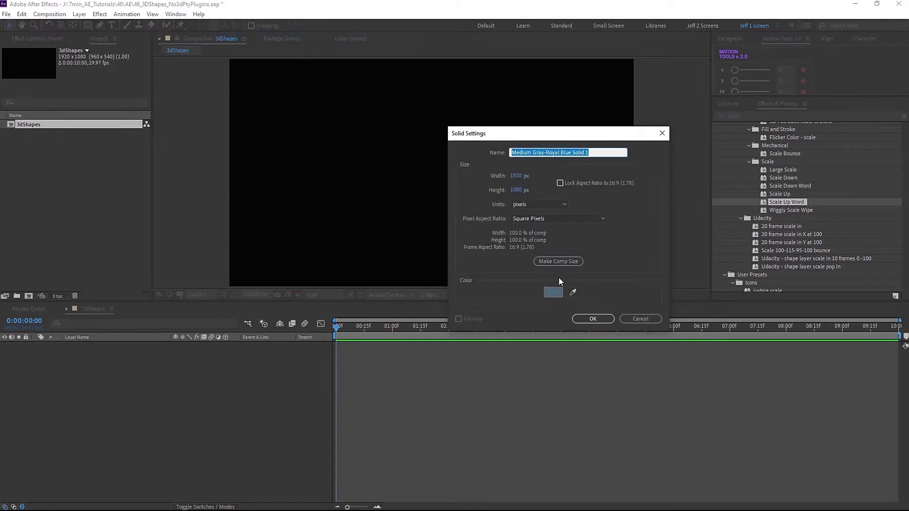
click(593, 319)
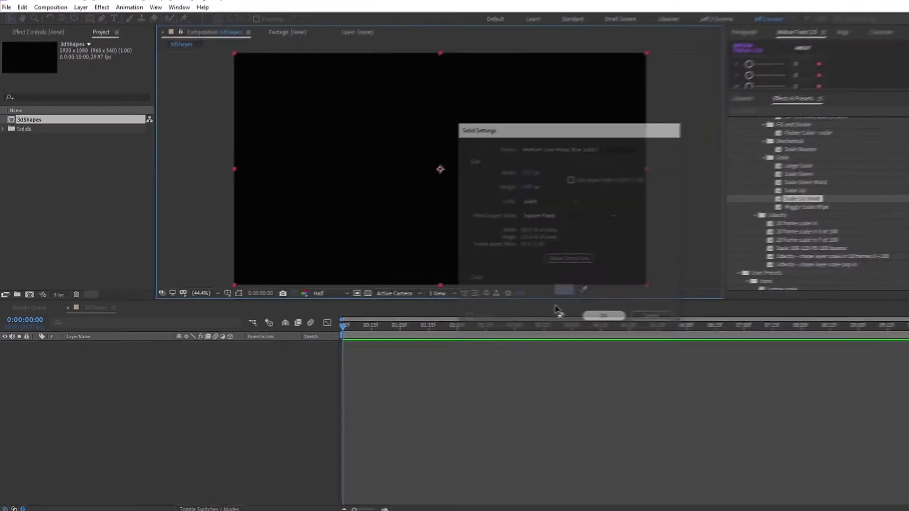
key(Return)
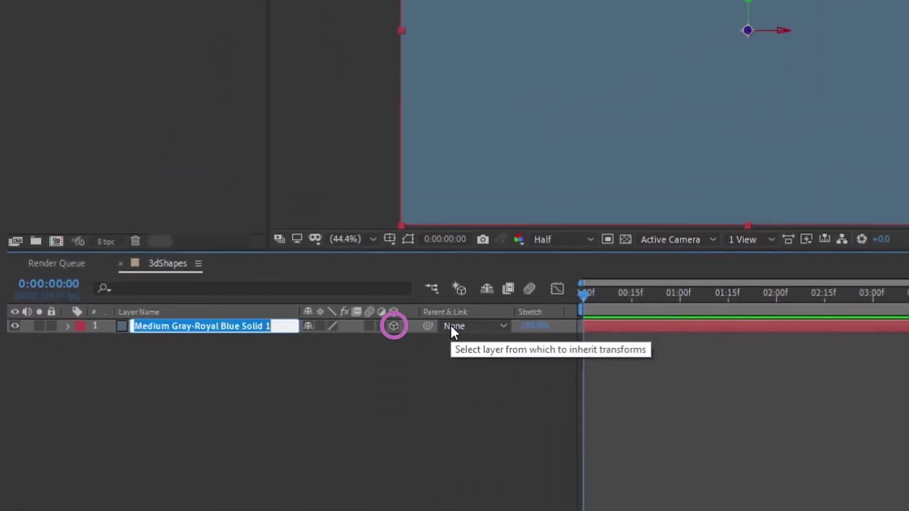
text(Floor)
key(Return)
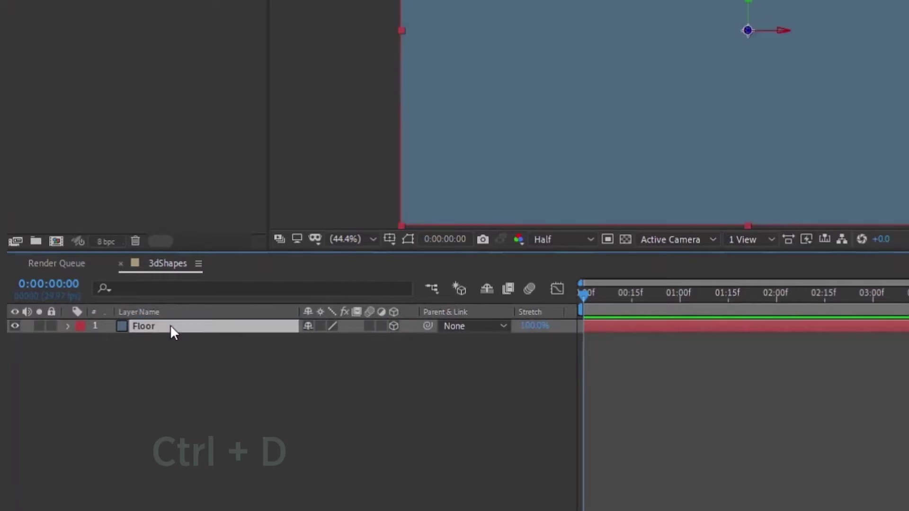
Duplicate the Floor layer and name the copy wall.
key(ctrl+d)
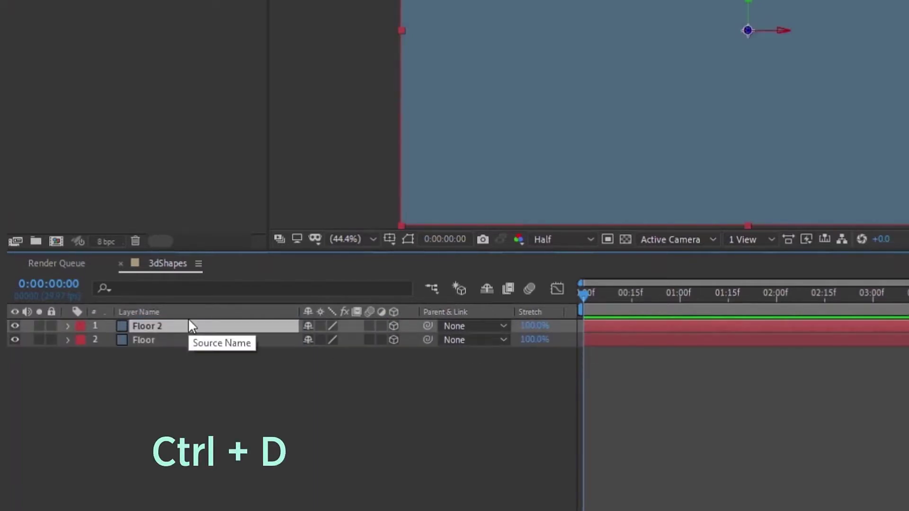
key(Return)
text(wall)
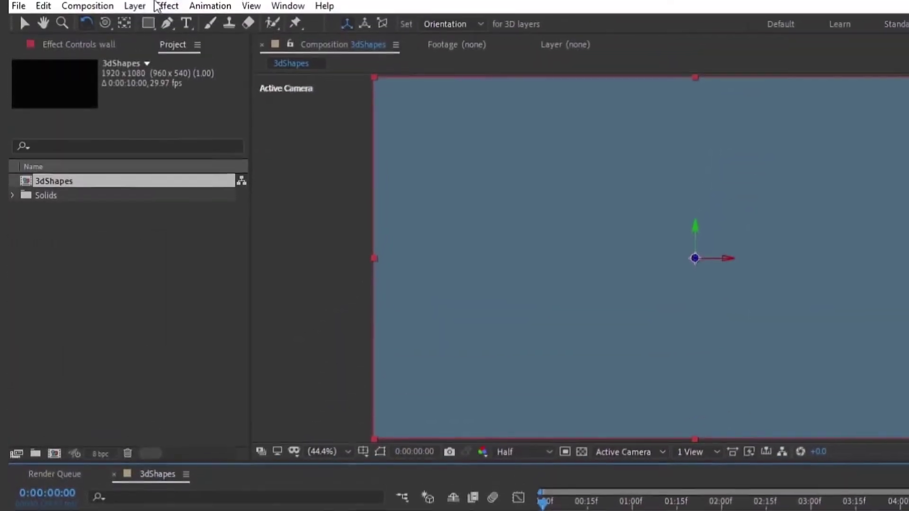
Add a new camera layer to the 3dShapes composition, keeping the offered camera settings.
click(134, 8)
mouse_move(157, 25)
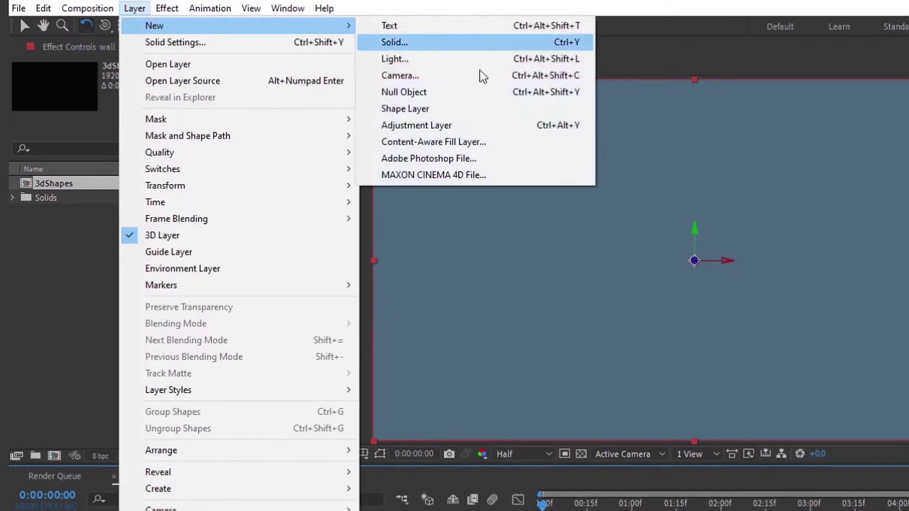
click(428, 75)
click(732, 488)
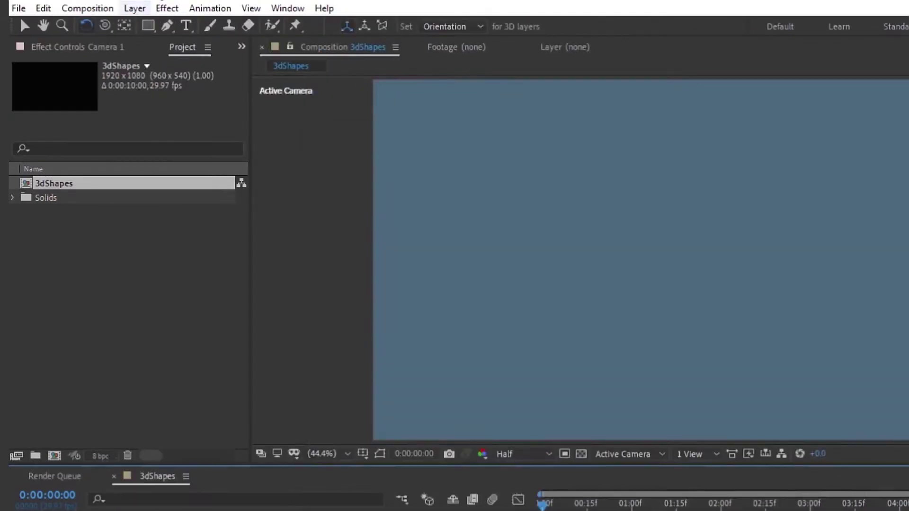
Add a null object as a 3D layer and parent Camera 1 to it.
click(134, 8)
mouse_move(156, 25)
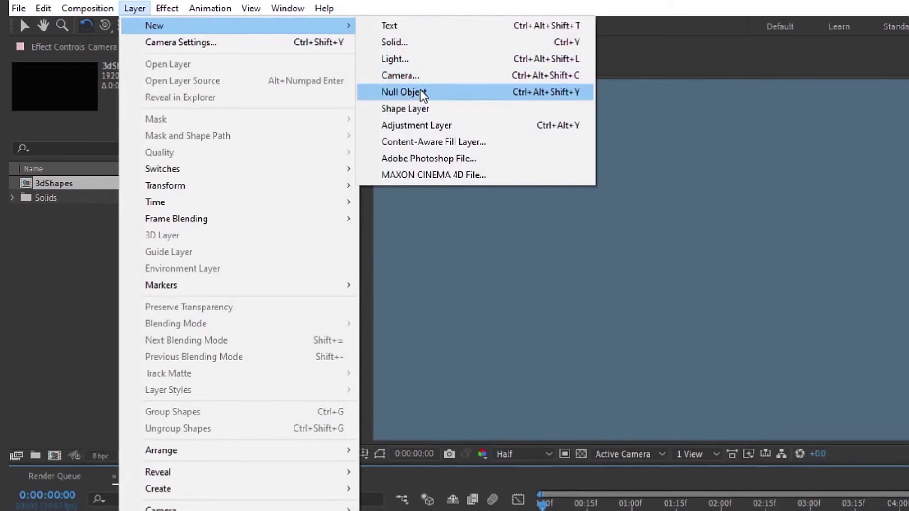
click(421, 93)
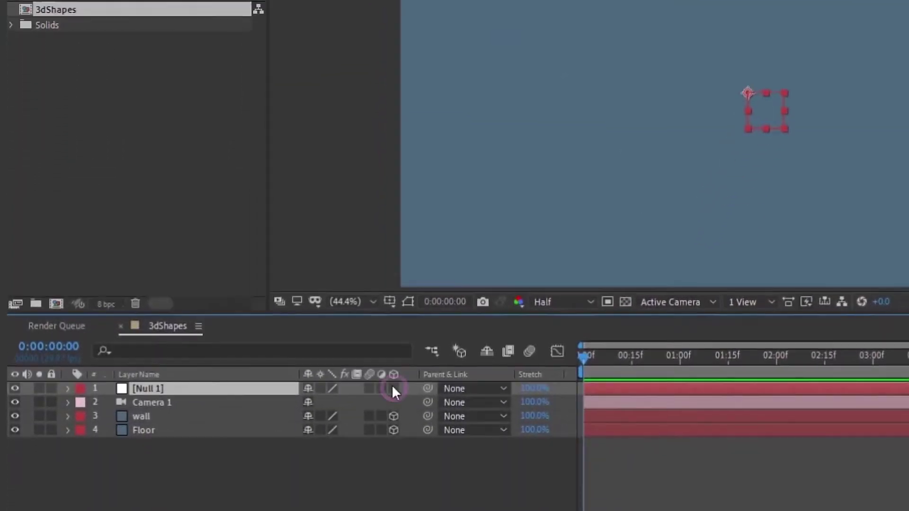
click(393, 389)
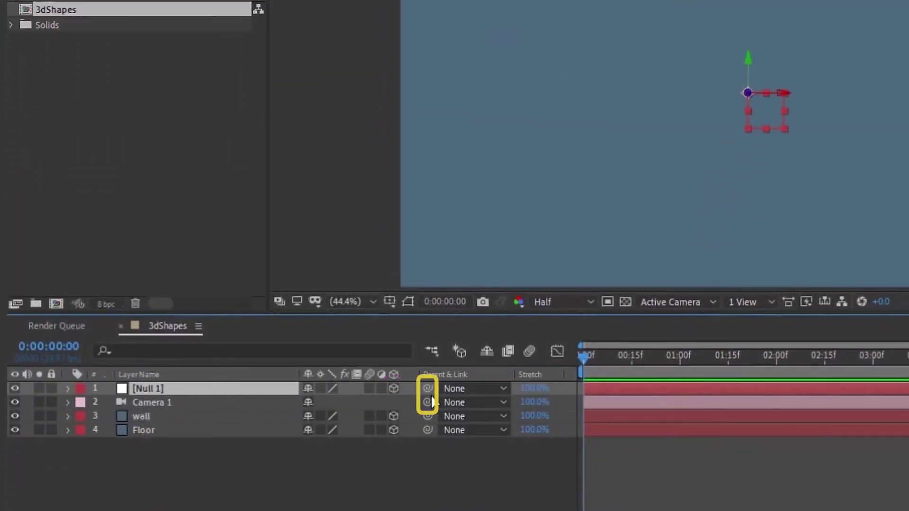
drag(428, 402, 352, 391)
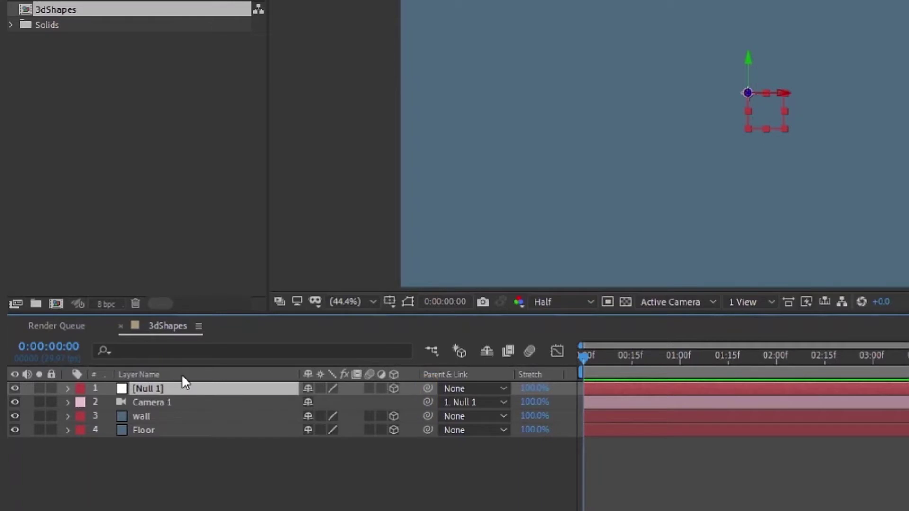
Rename the null Camera Control and give both it and Camera 1 a yellow label.
key(Return)
text(Camera Control)
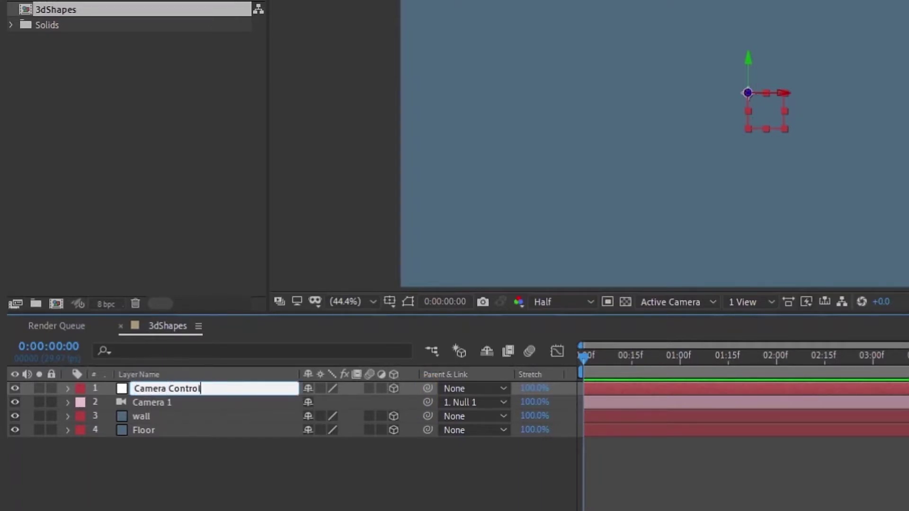
ctrl+click(160, 399)
click(80, 388)
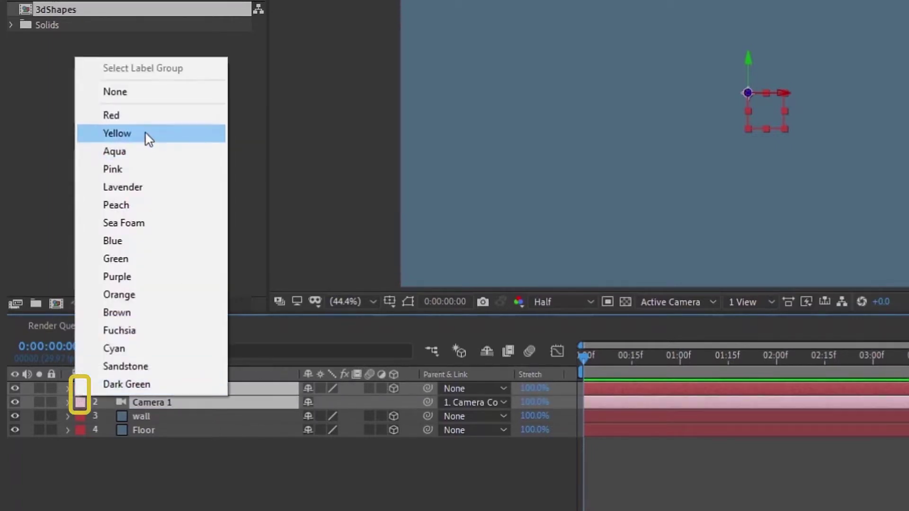
click(146, 133)
click(283, 505)
Set the Floor layer's X Rotation to 90° and move it down to the wall's bottom edge.
click(217, 429)
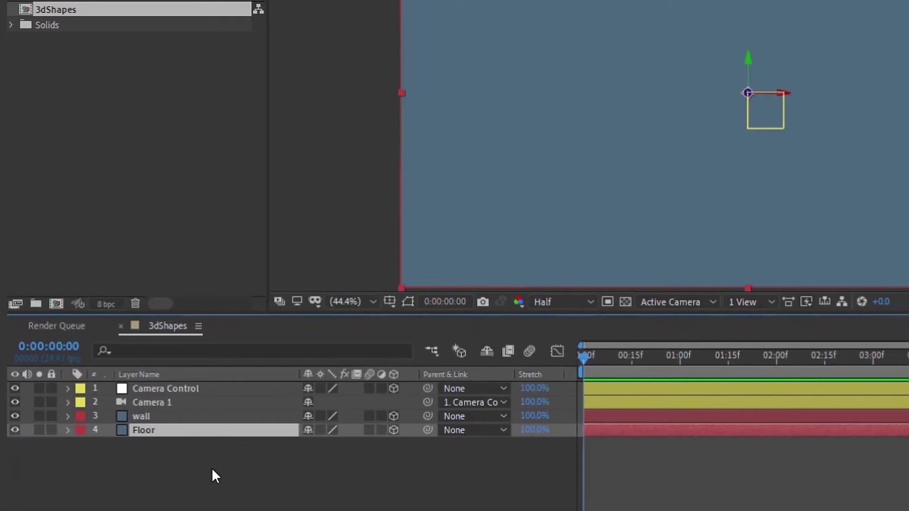
key(r)
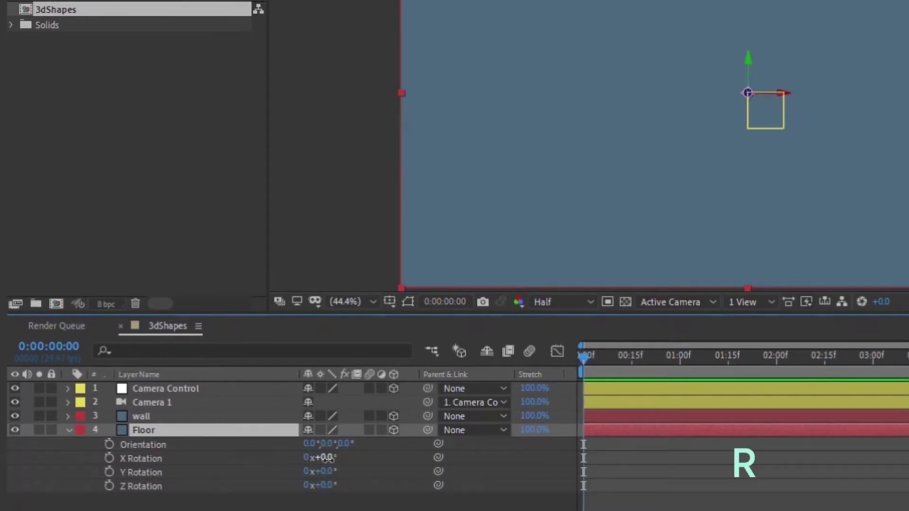
text(90)
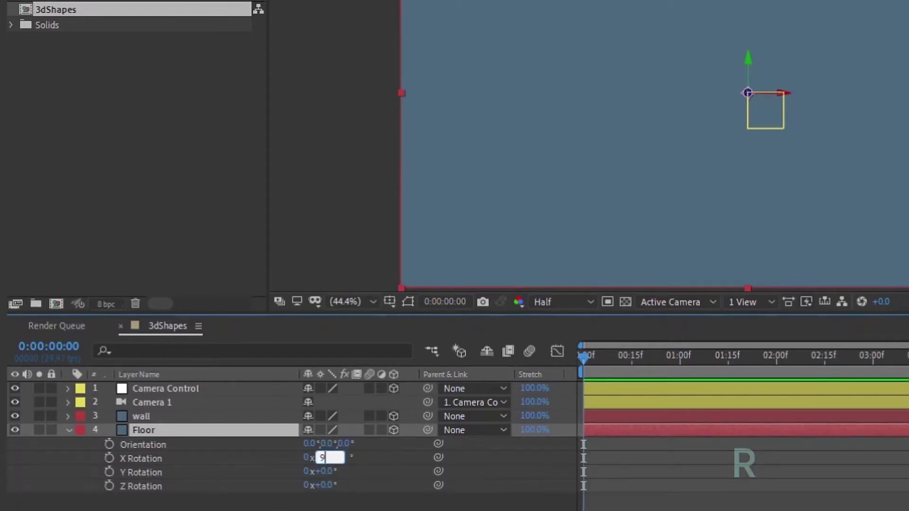
key(Return)
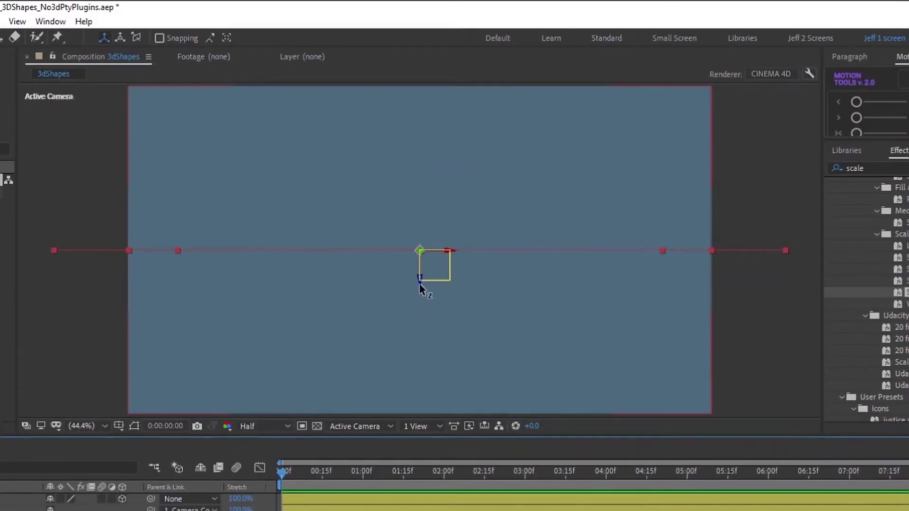
drag(418, 283, 419, 412)
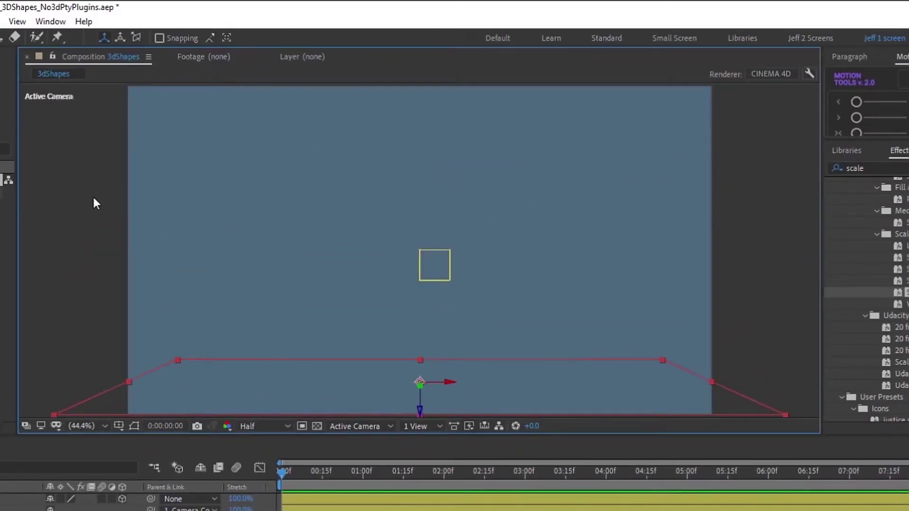
Open a second viewer of the composition and set its 3D view to Custom View 1.
right_click(83, 204)
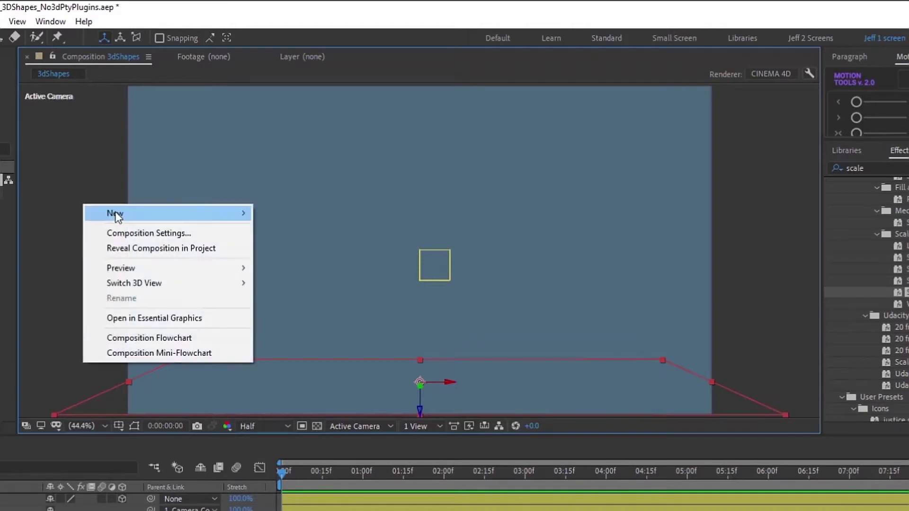
mouse_move(116, 212)
click(282, 213)
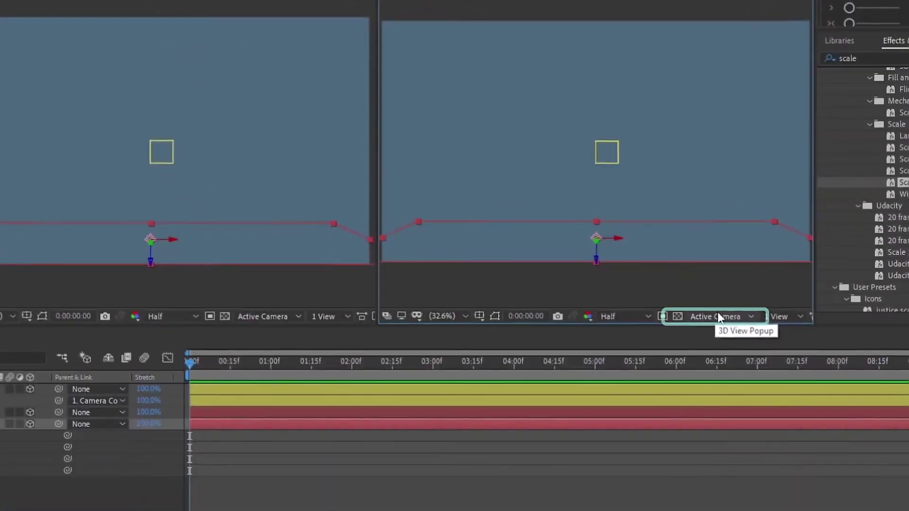
click(812, 426)
click(731, 466)
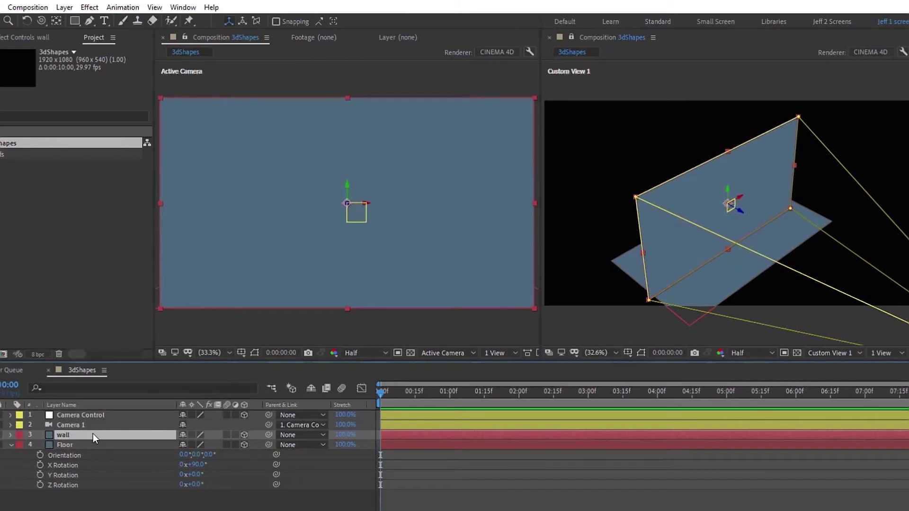
Push the wall layer back in depth to a Z position of 601.
key(p)
drag(223, 444, 508, 380)
click(83, 20)
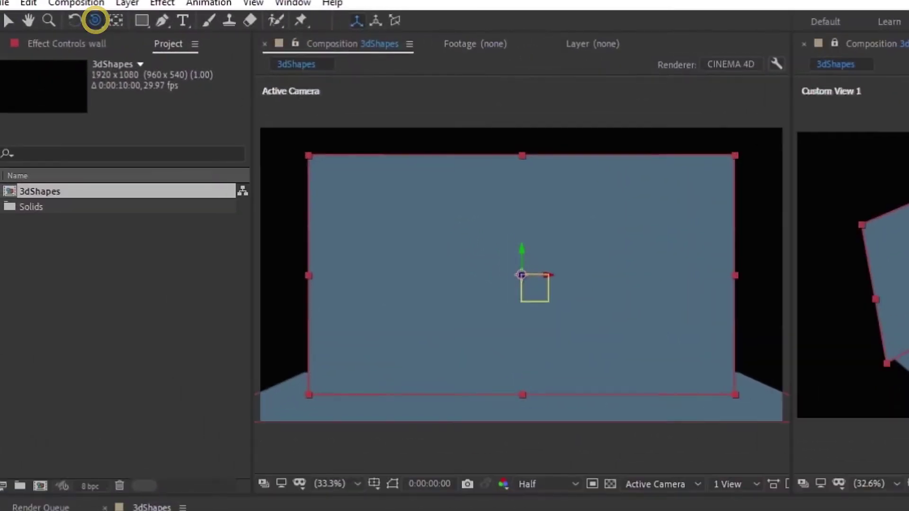
mouse_move(700, 248)
mouse_down()
mouse_move(737, 256)
mouse_move(714, 252)
mouse_up()
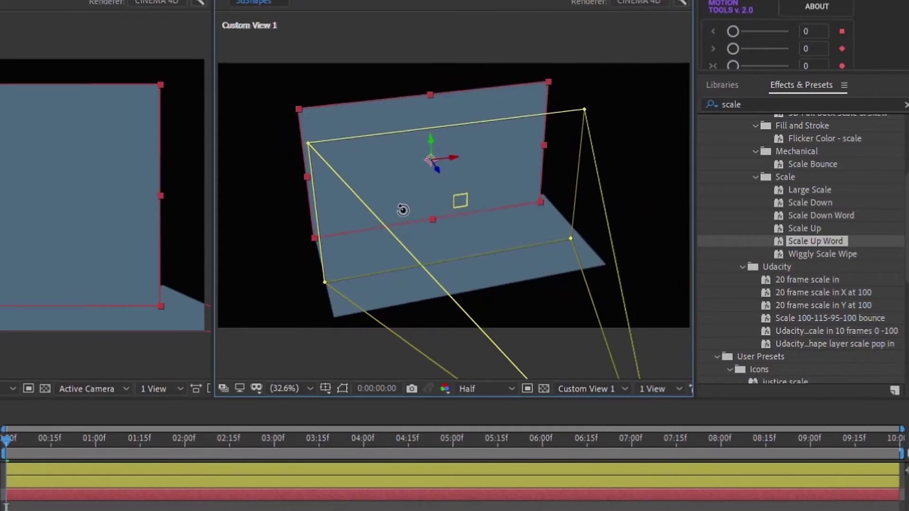
drag(403, 210, 396, 207)
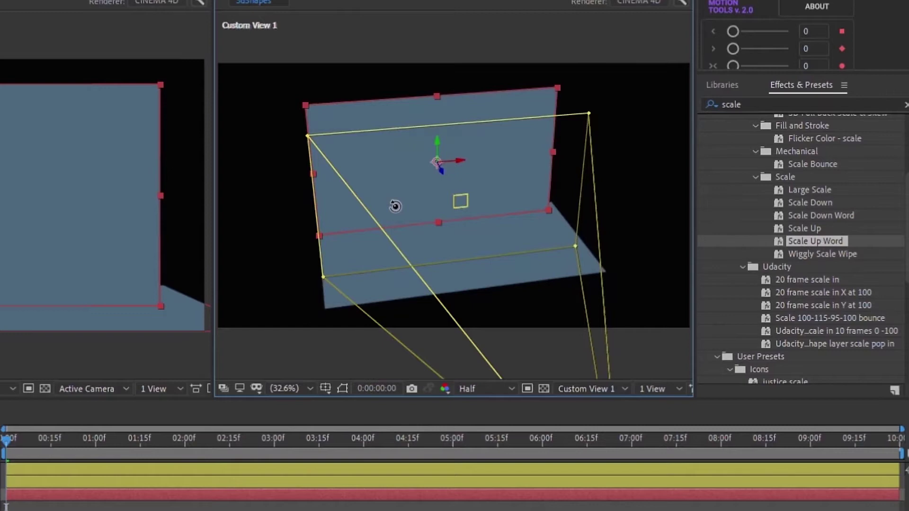
drag(395, 207, 422, 173)
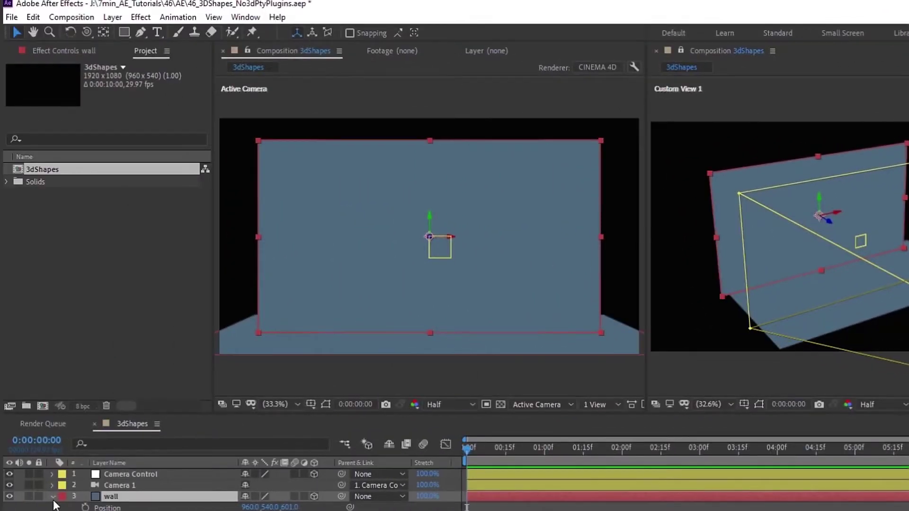
click(53, 496)
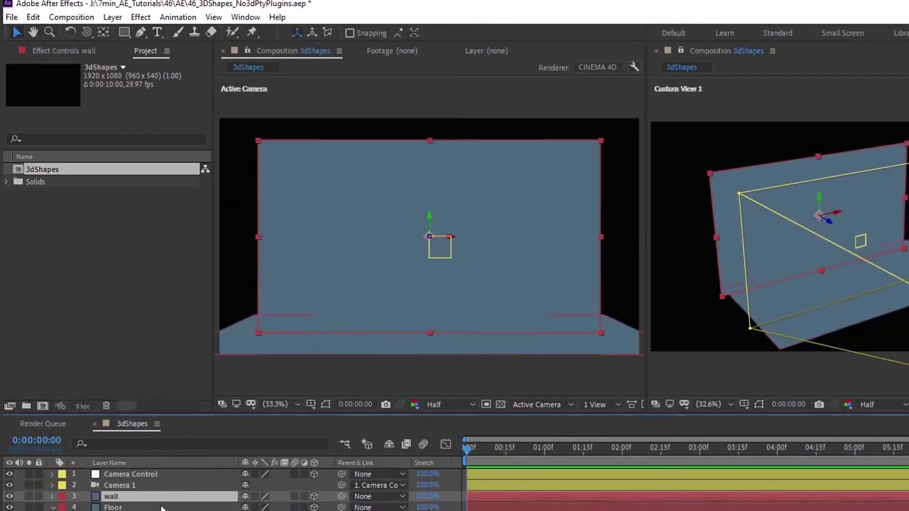
Create an empty shape layer above the wall and add an ellipse path and a fill to its contents.
click(113, 17)
mouse_move(132, 31)
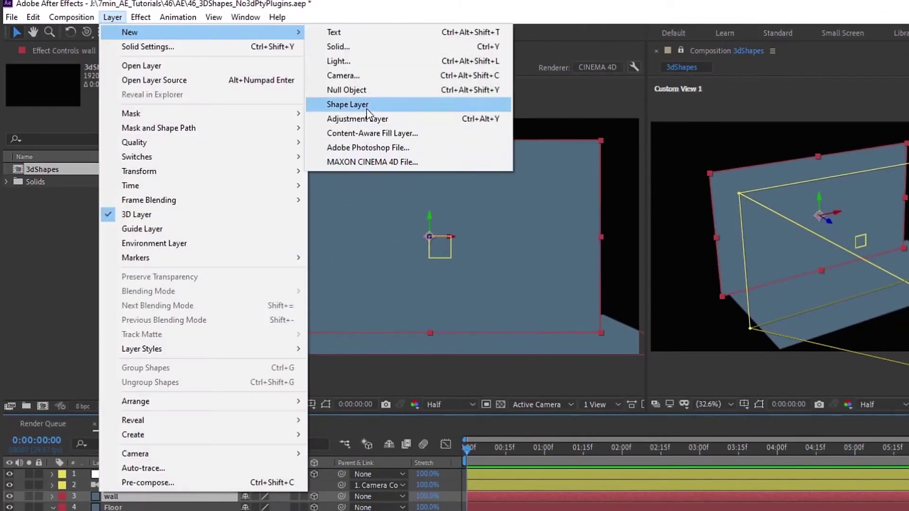
click(346, 103)
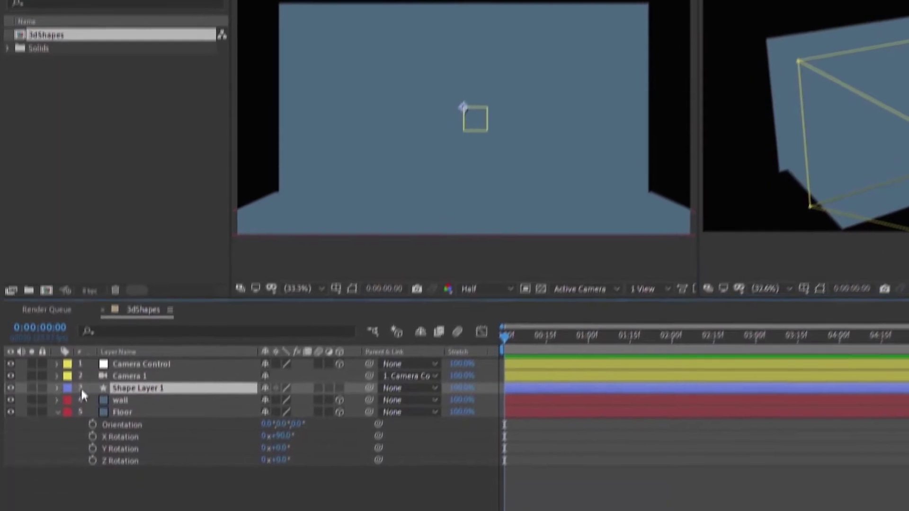
click(52, 496)
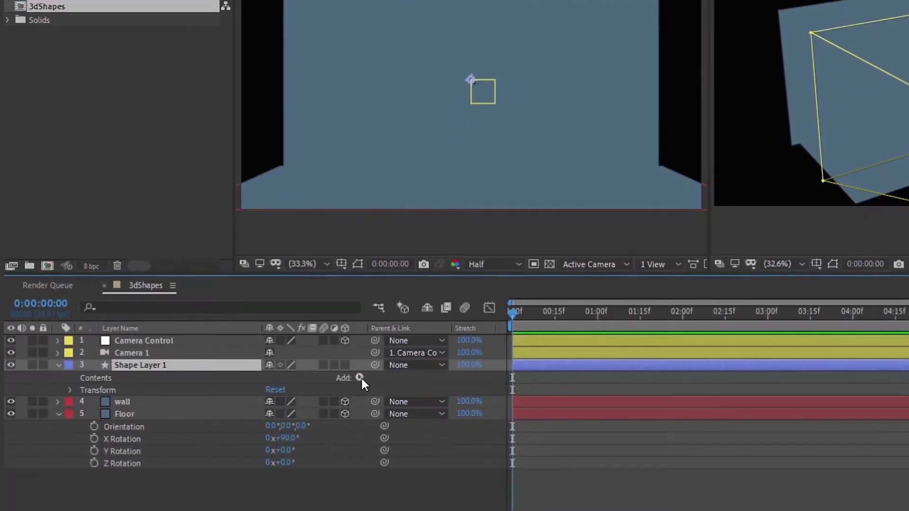
click(326, 508)
click(412, 99)
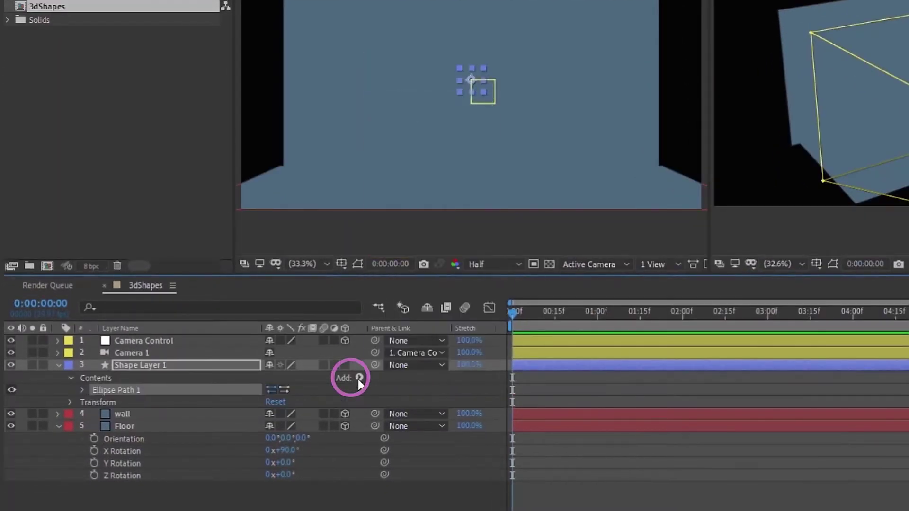
click(359, 378)
click(453, 150)
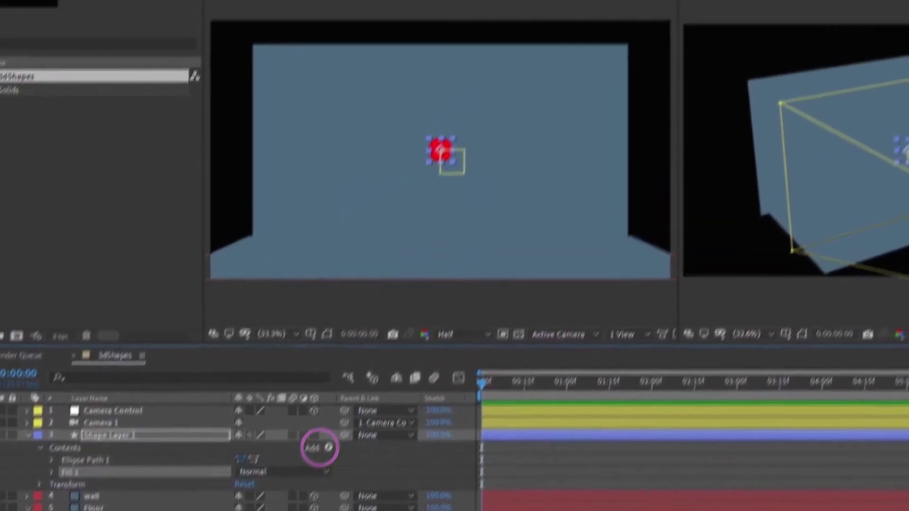
Set the ellipse's fill color to dark red CD0000 and make the shape layer 3D.
click(318, 16)
click(697, 305)
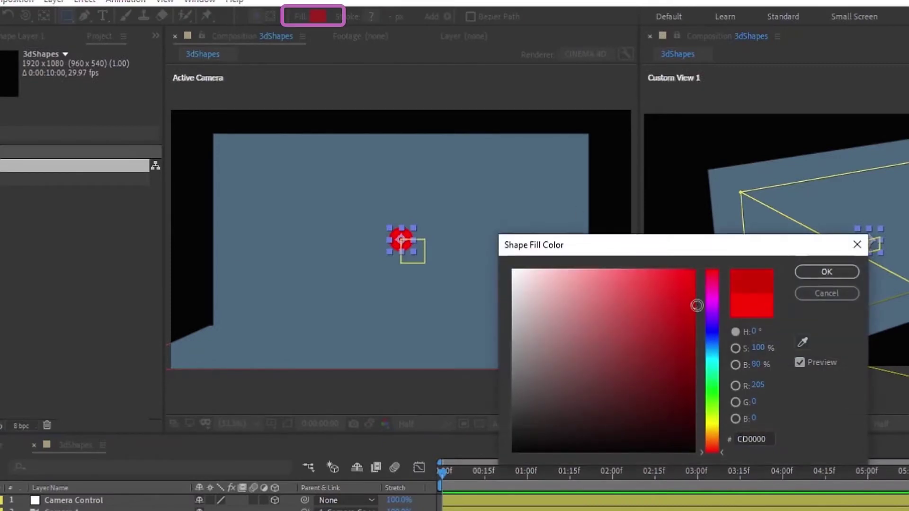
click(827, 272)
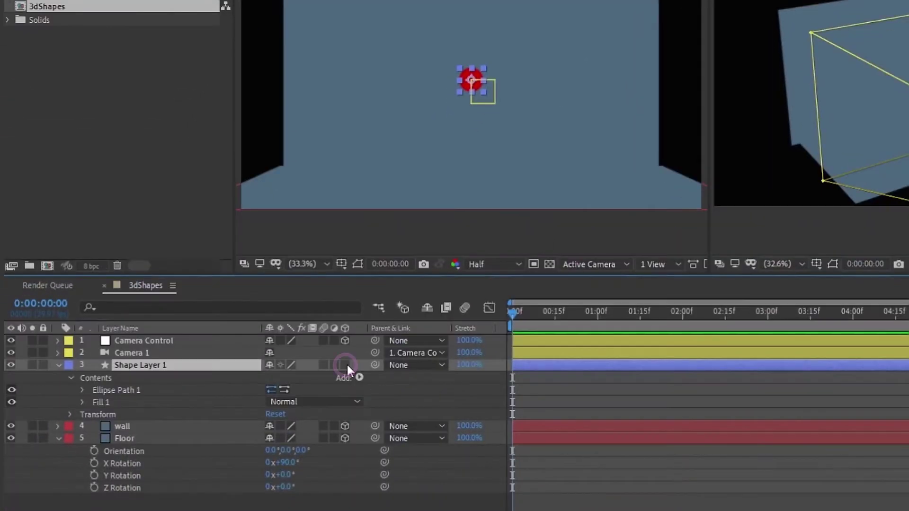
click(345, 364)
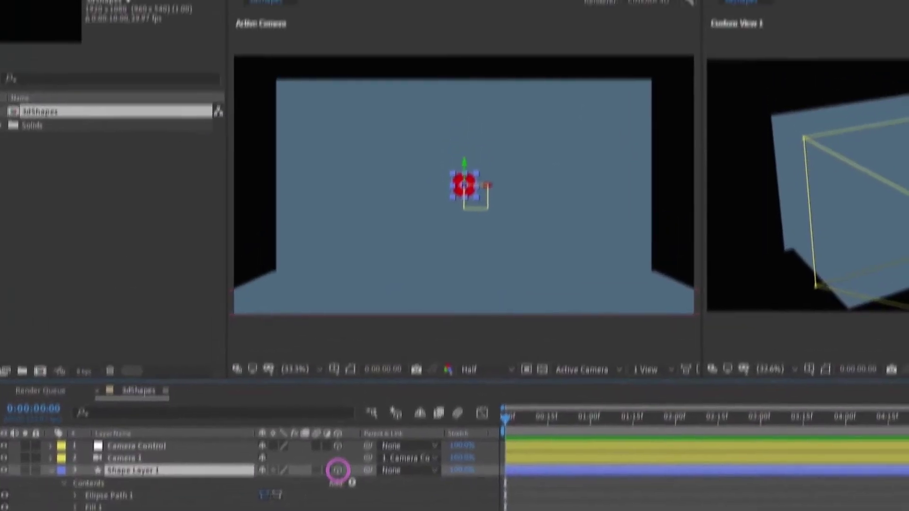
In the composition's 3D renderer settings, try Classic 3D, then choose CINEMA 4D and apply it.
click(51, 30)
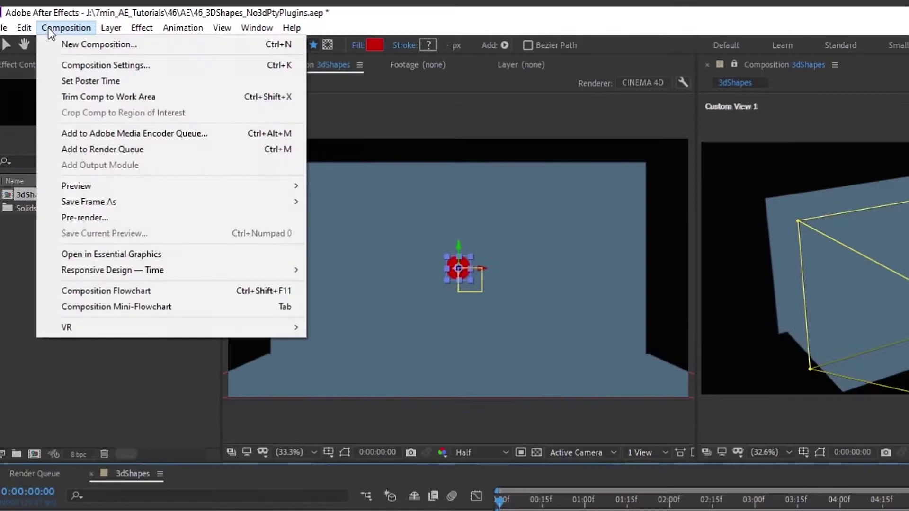
click(83, 67)
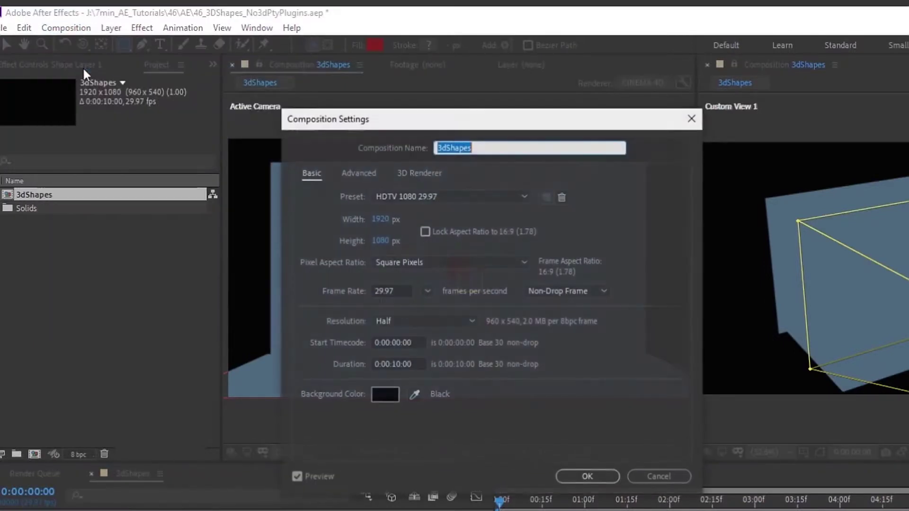
click(419, 173)
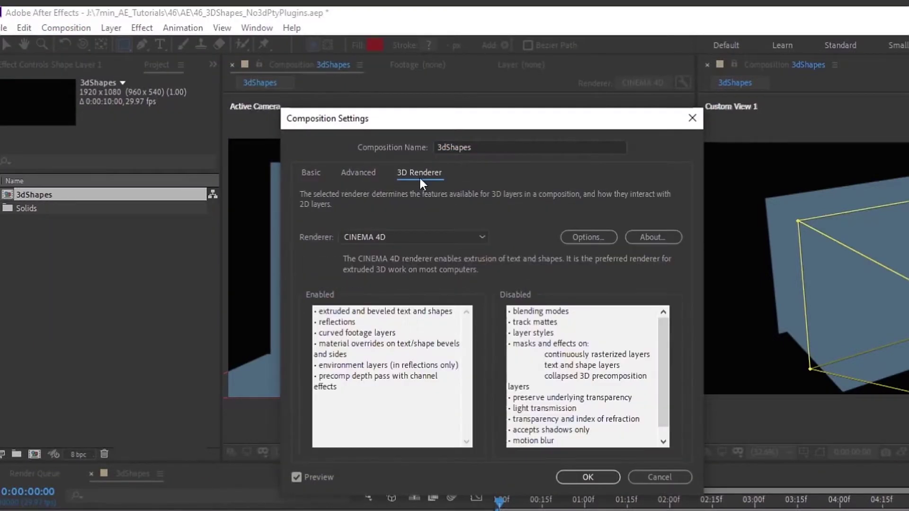
click(388, 237)
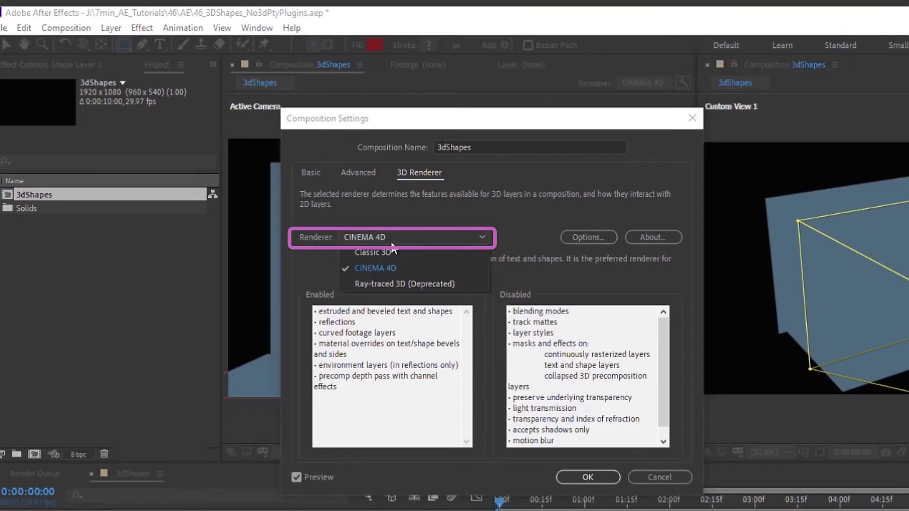
click(391, 253)
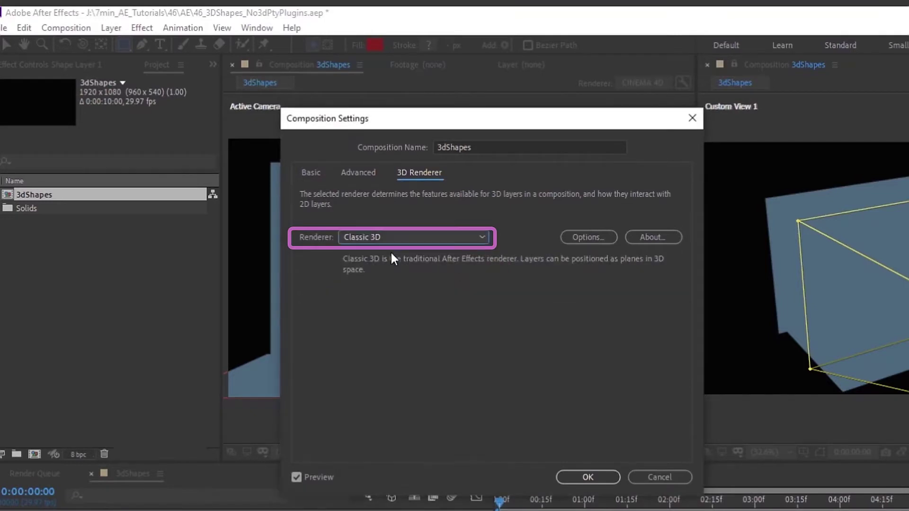
click(426, 234)
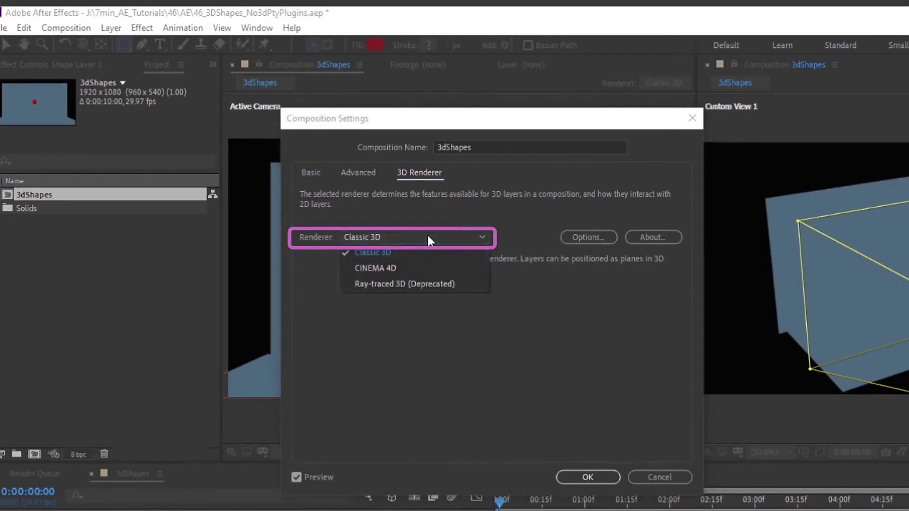
click(400, 263)
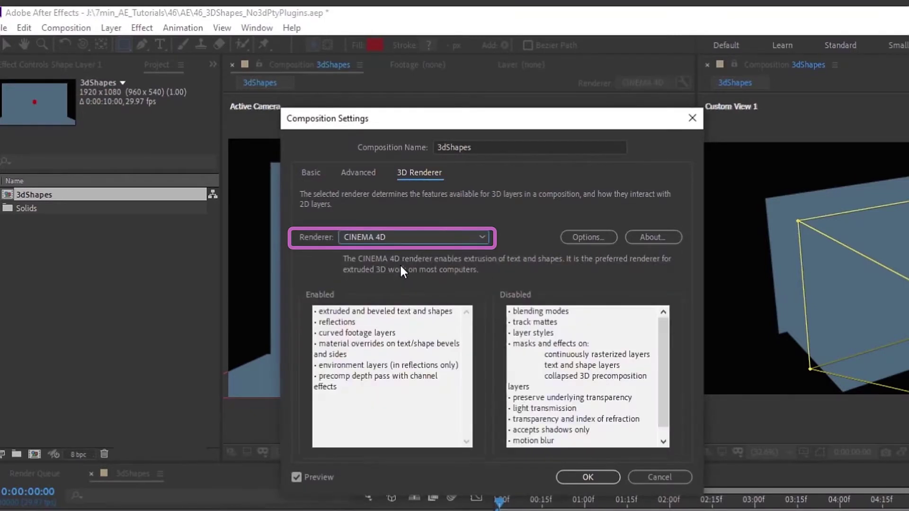
click(587, 477)
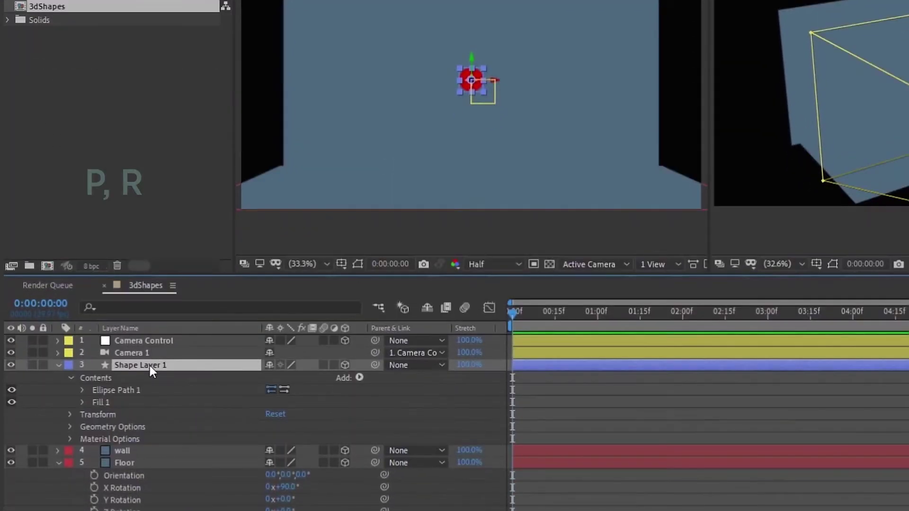
Reveal the shape layer's position and rotation properties and set its X Rotation to 90 degrees.
key(p)
key(shift+r)
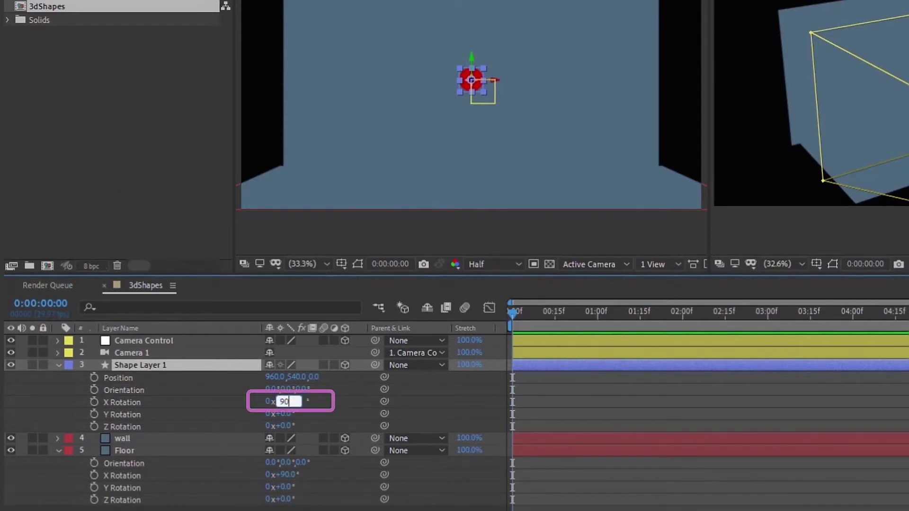
key(Return)
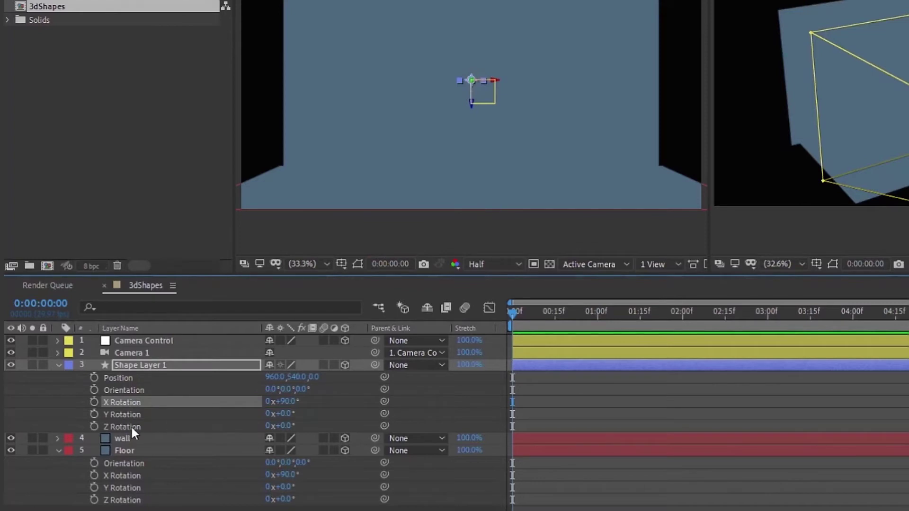
Extrude the ellipse into a cylinder with an Extrusion Depth of 155 in the shape layer's Geometry Options.
click(58, 365)
click(58, 365)
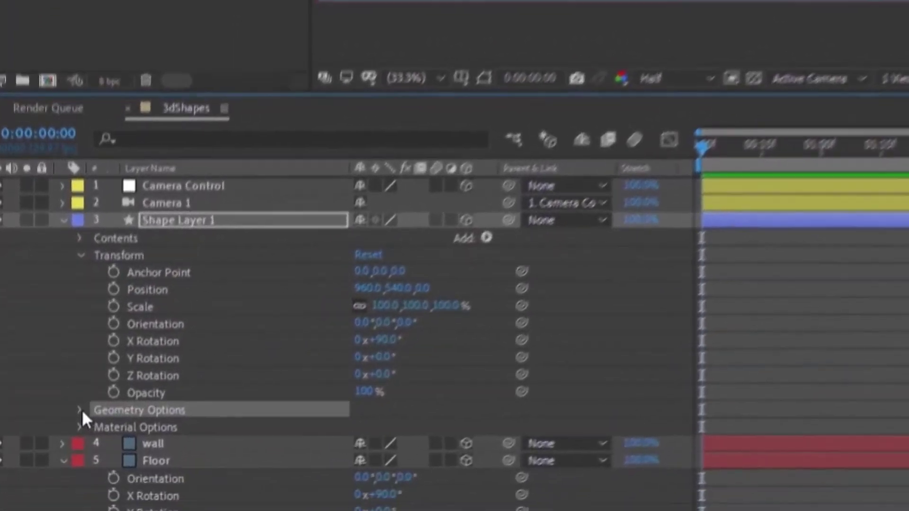
click(72, 501)
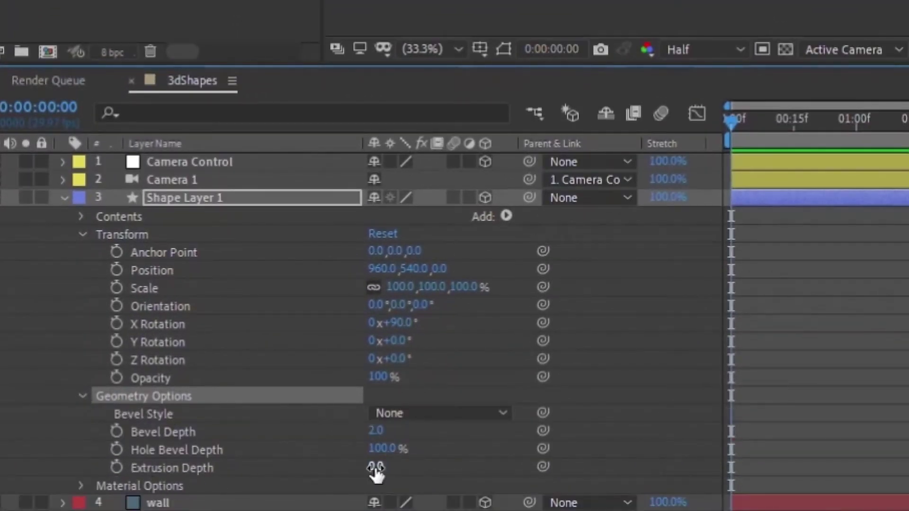
mouse_move(376, 469)
mouse_down()
mouse_move(620, 424)
mouse_move(369, 461)
mouse_up()
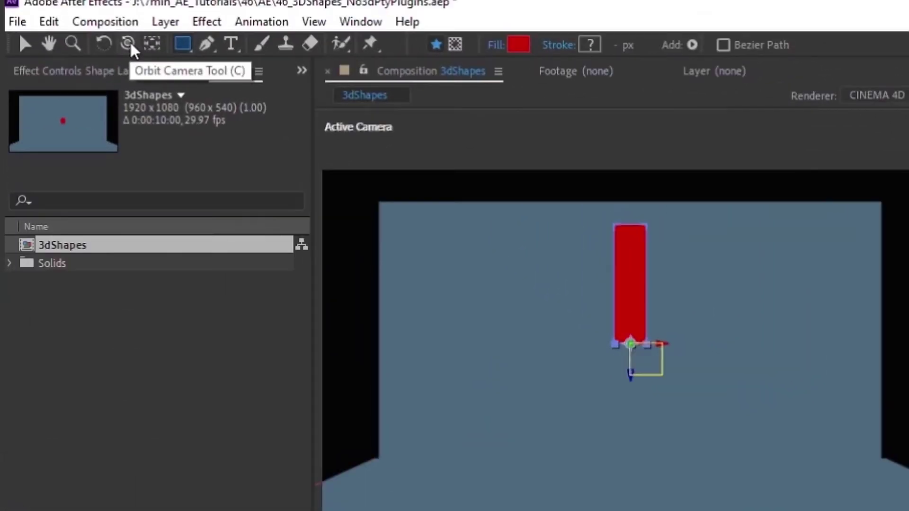
click(123, 29)
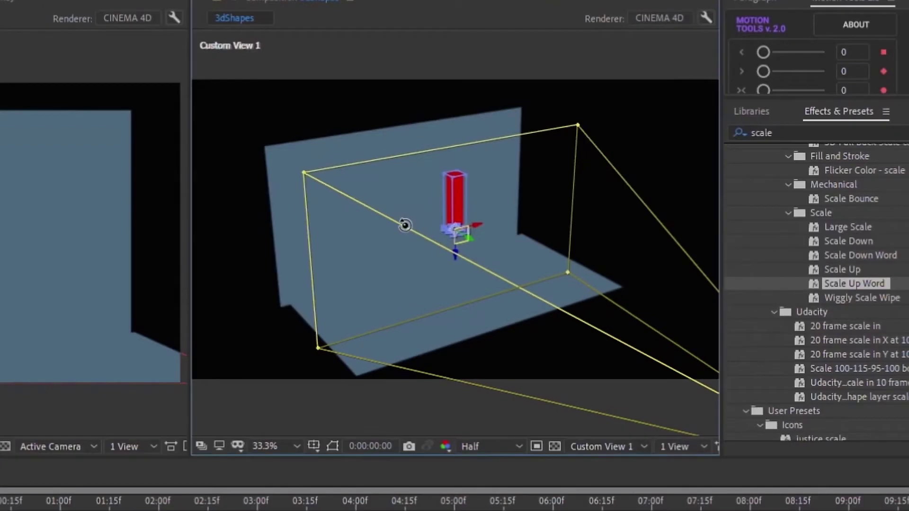
drag(888, 297, 874, 323)
drag(389, 246, 376, 208)
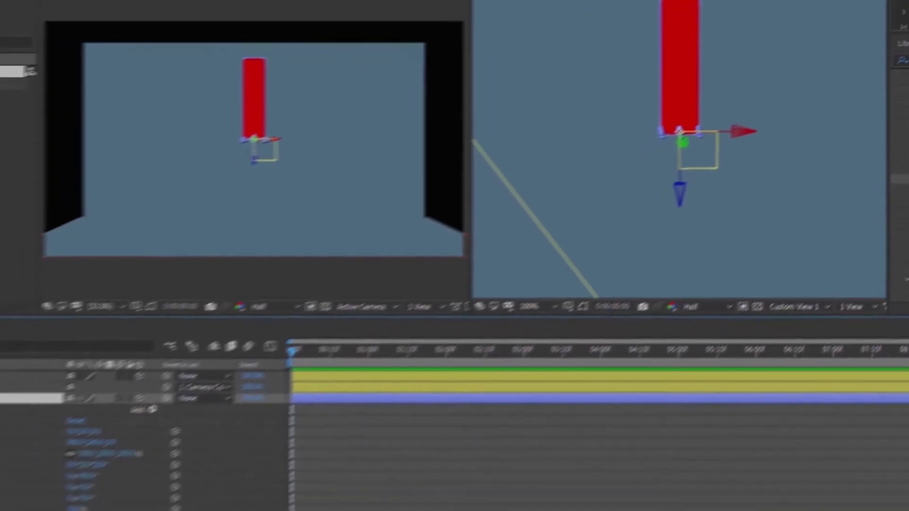
mouse_move(219, 487)
mouse_down()
mouse_move(60, 508)
mouse_move(123, 497)
mouse_up()
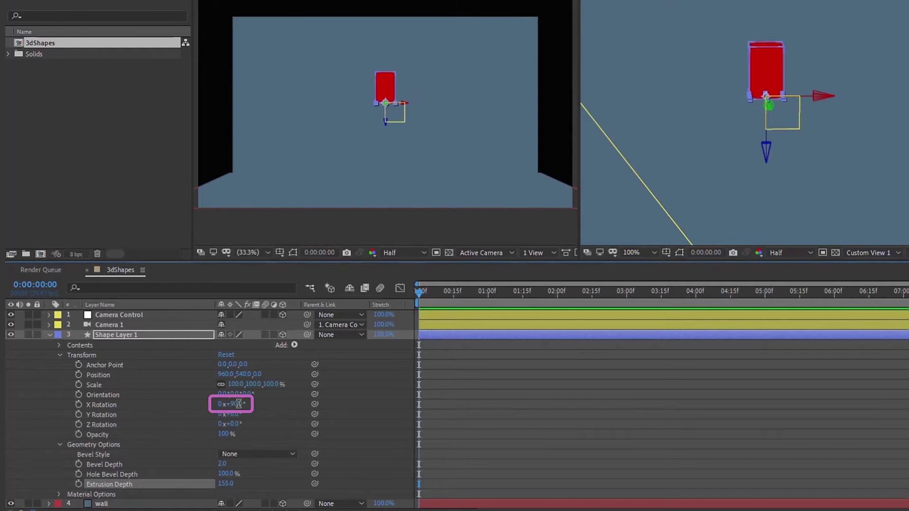
Try an X Rotation of 0 on the shape layer, orbit around it in Custom View 1, and restore the rotation to 90 degrees.
key(Return)
drag(637, 114, 714, 122)
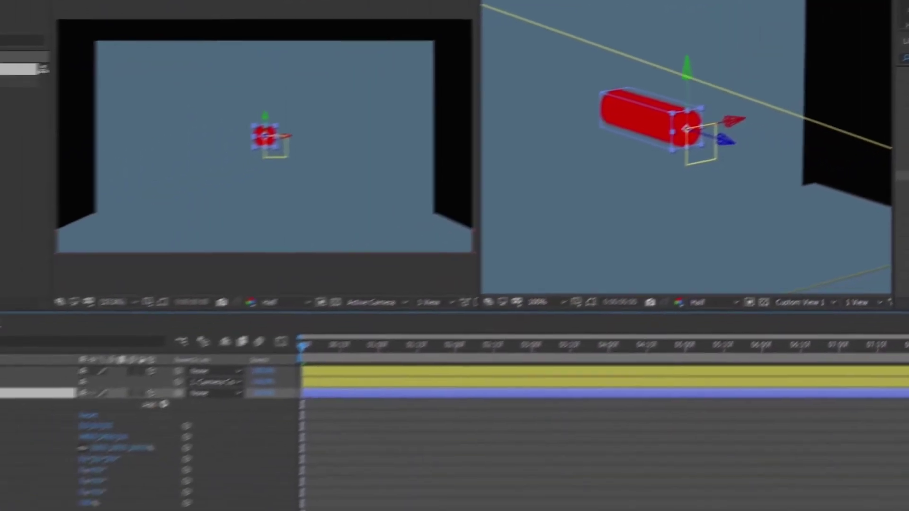
click(235, 404)
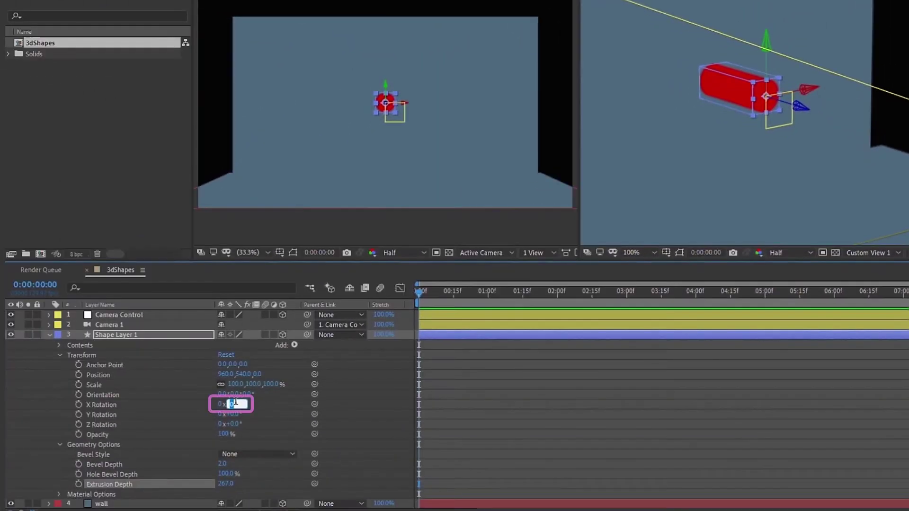
key(Return)
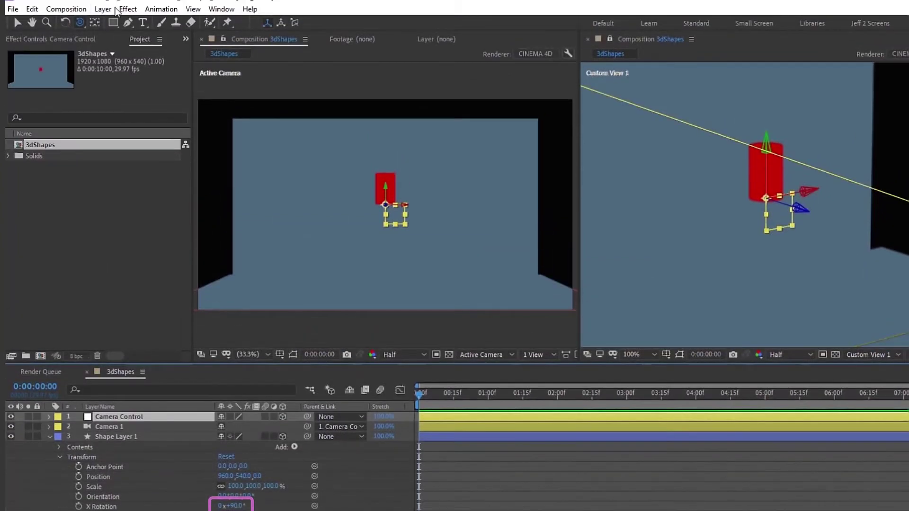
Add a white point light with 222% intensity, no falloff, and shadow casting on at 50% darkness.
click(103, 9)
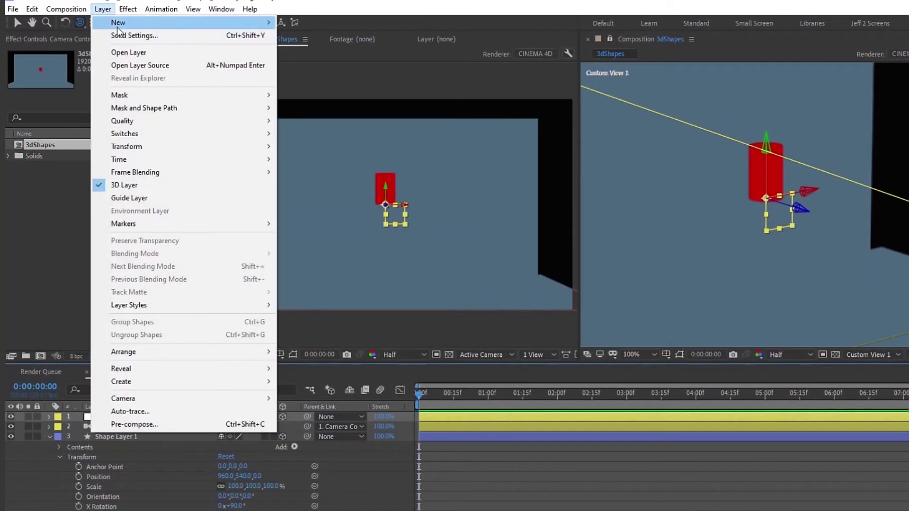
mouse_move(118, 24)
click(326, 49)
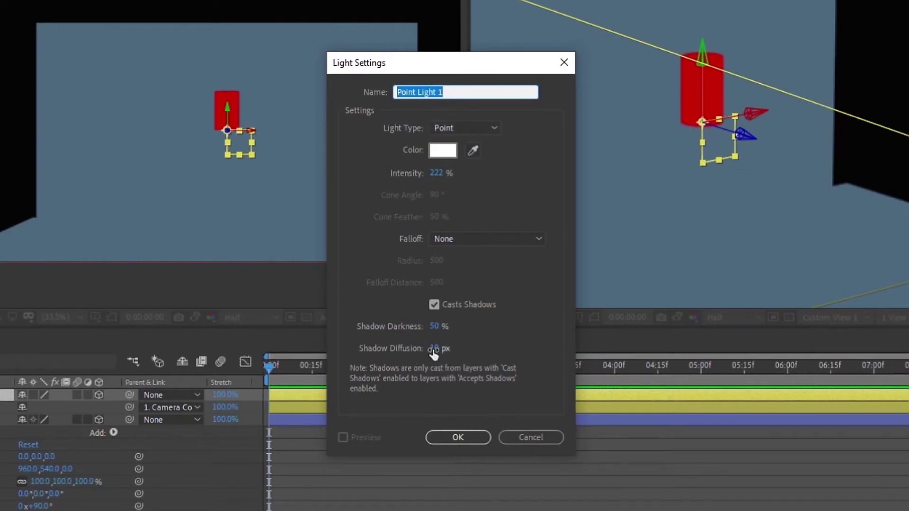
click(458, 437)
Raise the point light and pull it toward the camera, setting its position to Y -439 and Z -1112.7.
key(p)
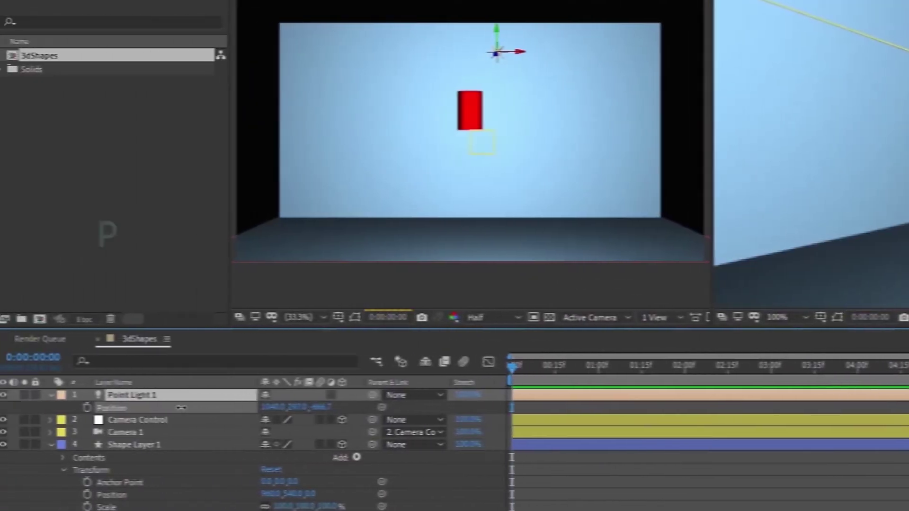
drag(148, 422, 3, 421)
drag(300, 407, 41, 407)
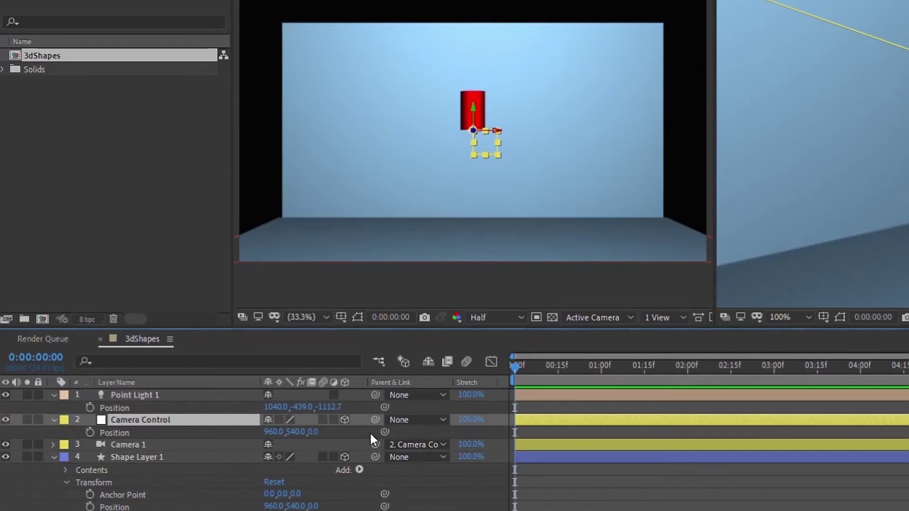
Move the Camera Control null closer to the wall at Z 593 and lower it to Y 590.
drag(313, 432, 567, 399)
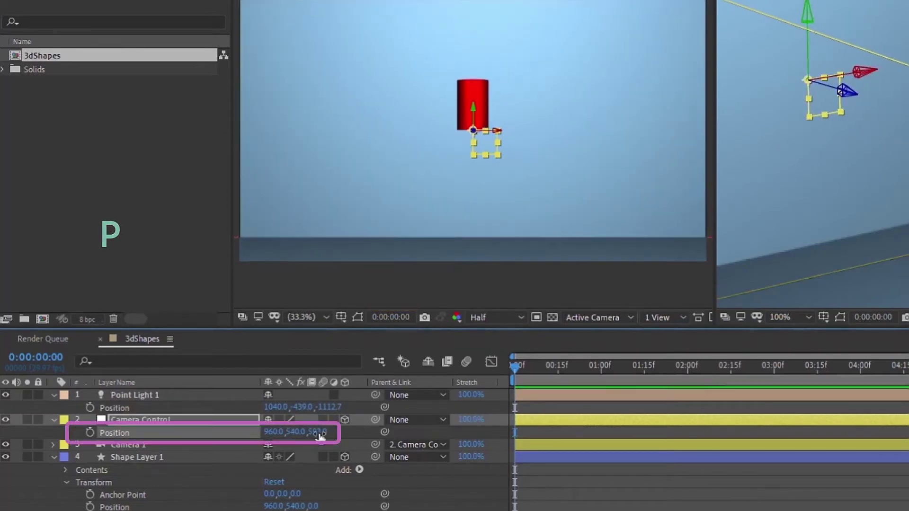
drag(280, 432, 340, 427)
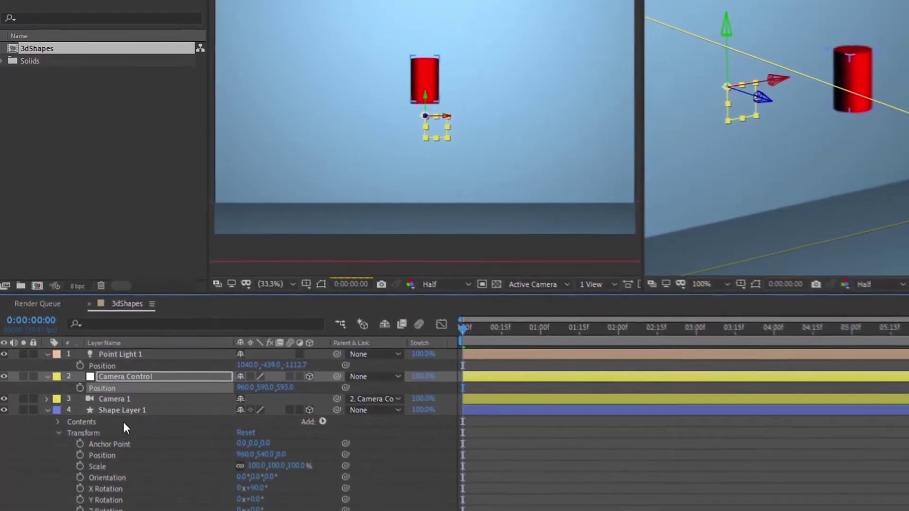
Lower the cylinder's shape layer to a Y position of 948 and the Camera Control null to Y 632.
click(130, 448)
key(p)
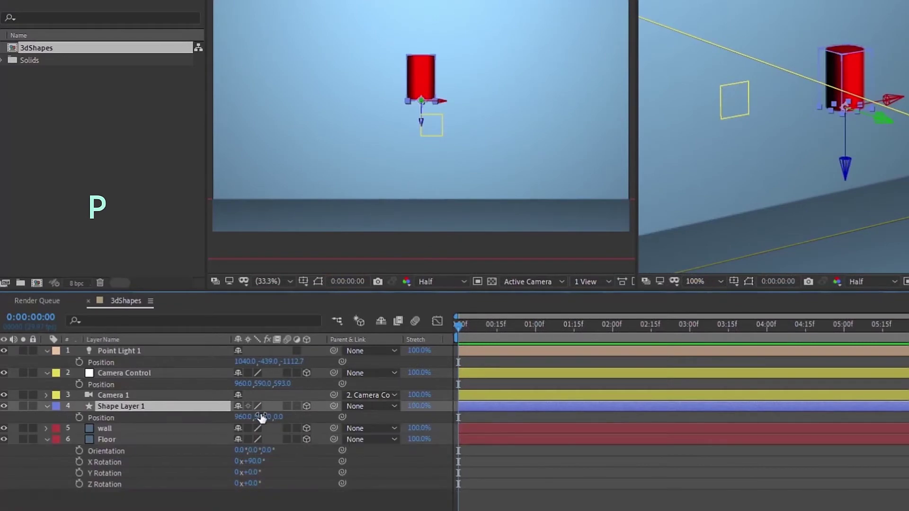
drag(262, 417, 507, 379)
drag(262, 384, 289, 384)
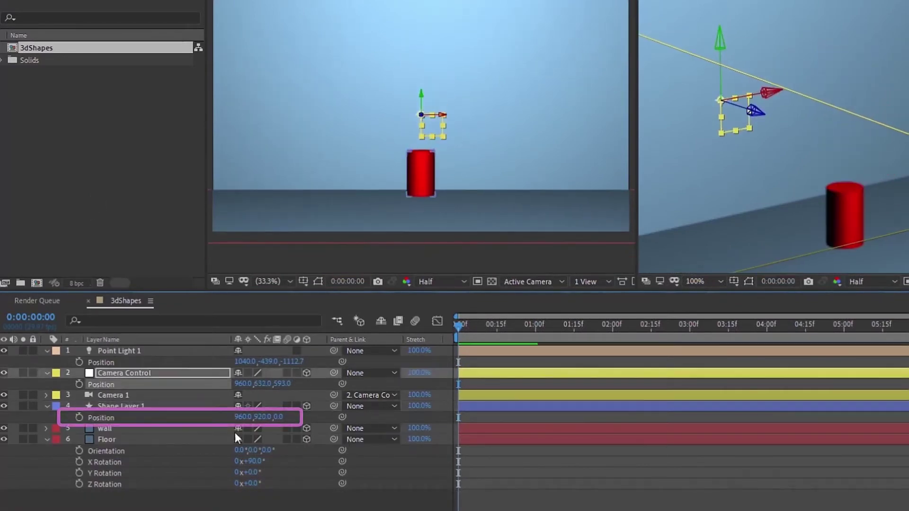
drag(259, 417, 283, 411)
Turn on Casts Shadows in the Material Options of the cylinder's shape layer.
click(123, 407)
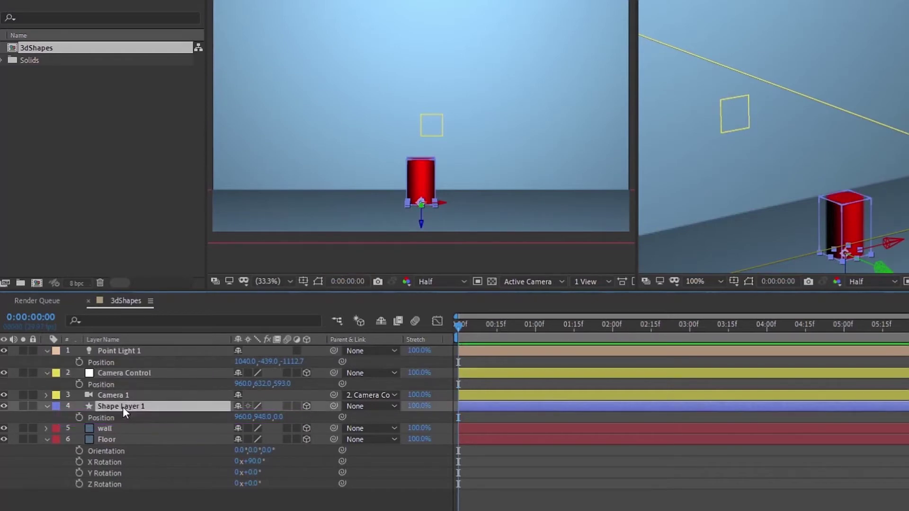
click(47, 406)
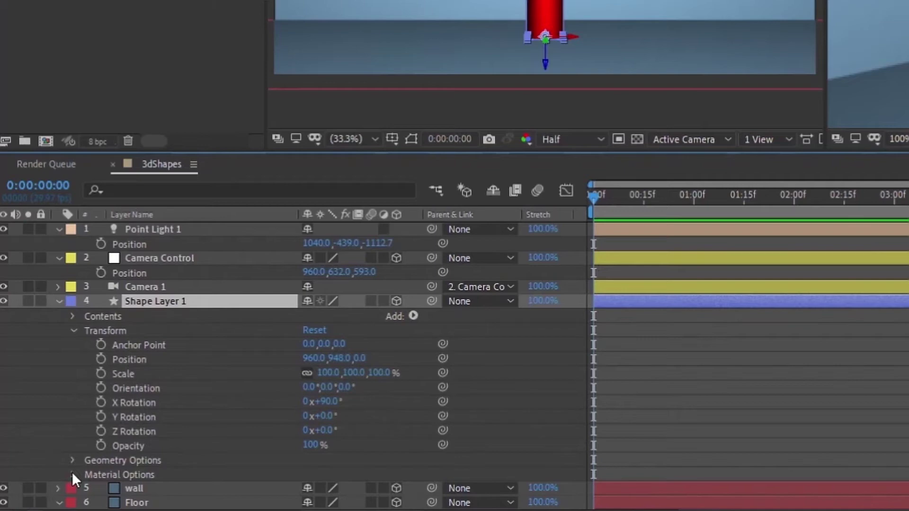
click(73, 474)
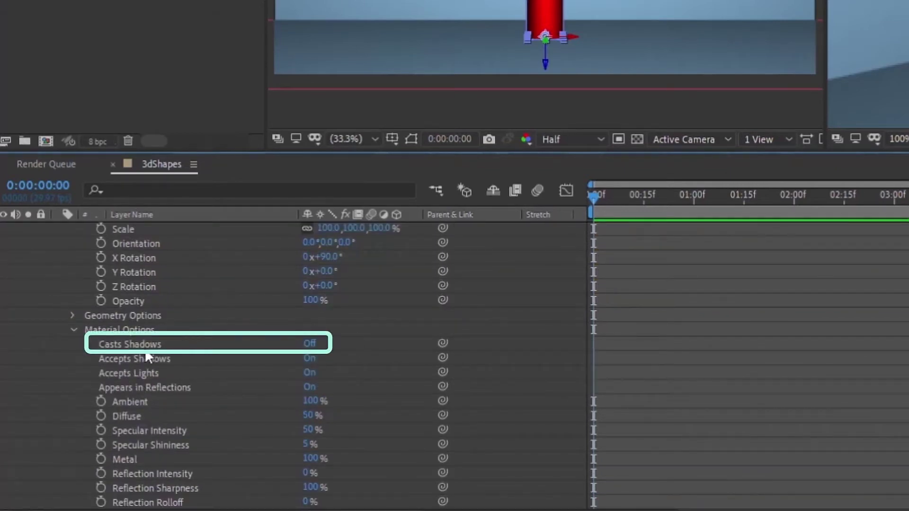
click(311, 344)
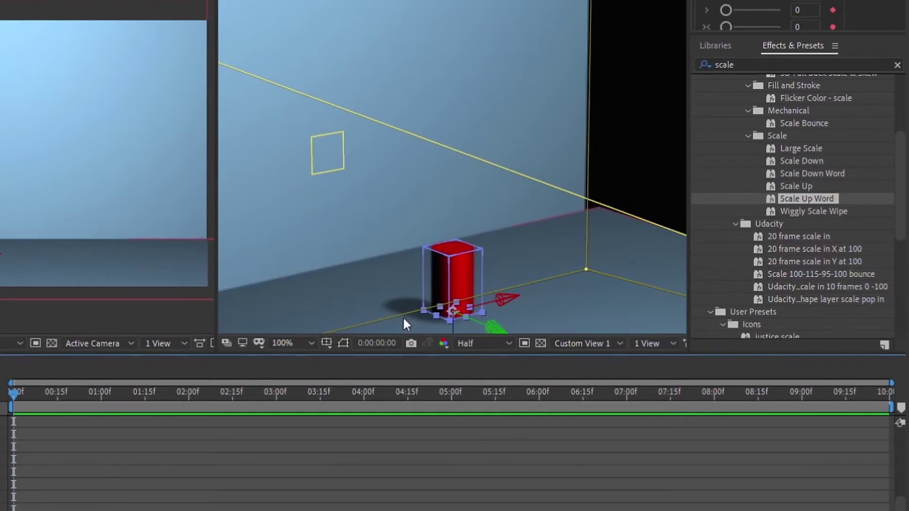
Switch the second viewer to the Front view and lower the cylinder toward the floor to a Y position of 972.
click(587, 343)
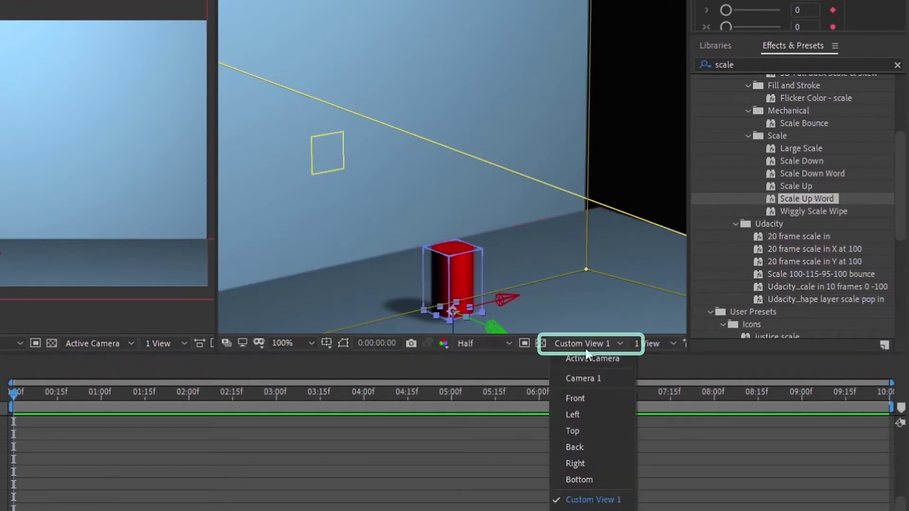
click(585, 397)
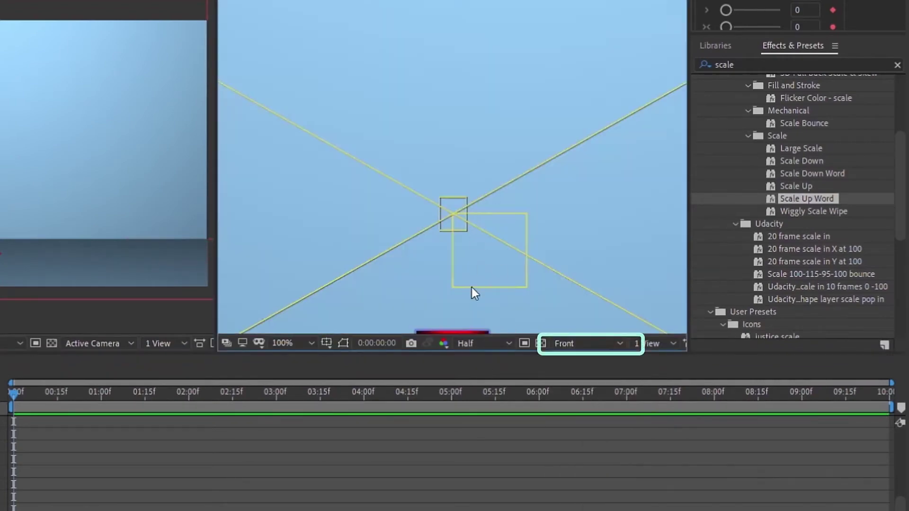
drag(472, 265, 380, 22)
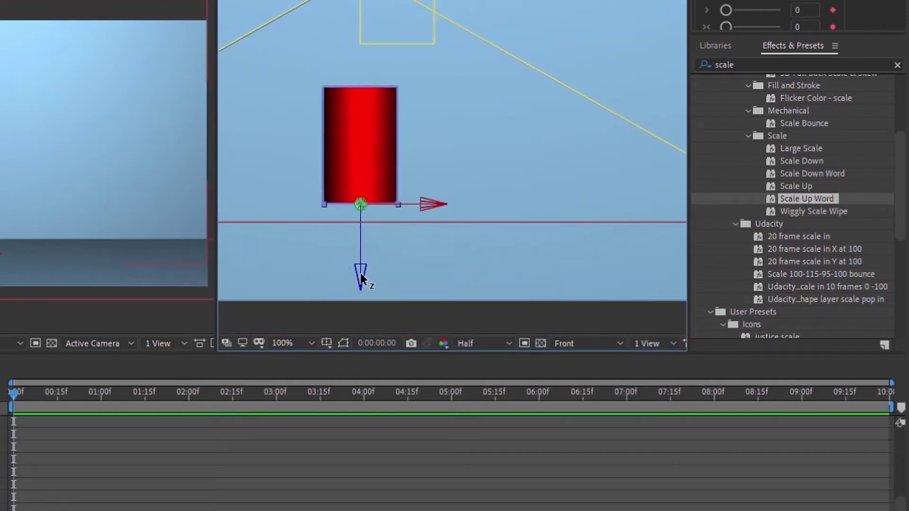
drag(360, 275, 360, 291)
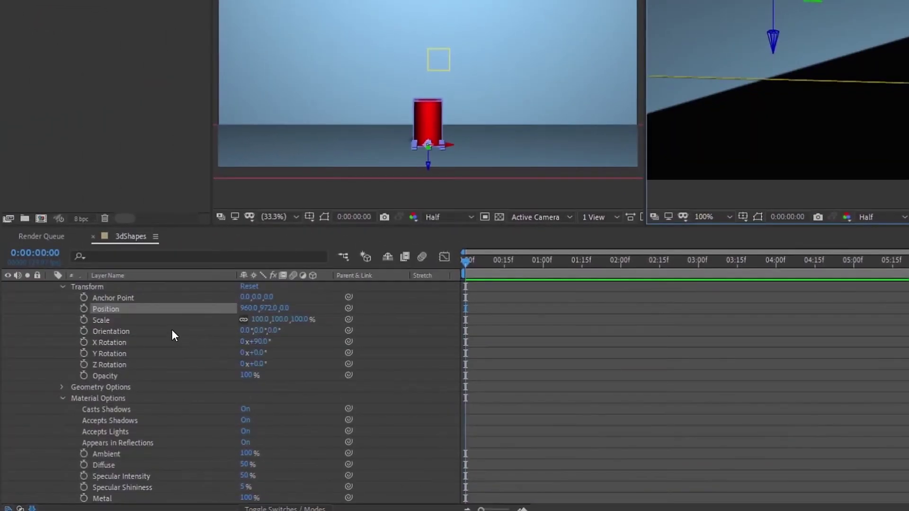
Set the Extrusion Depth of the cylinder's shape layer to 400 in its Geometry Options.
scroll(147, 374, up, 3)
click(62, 320)
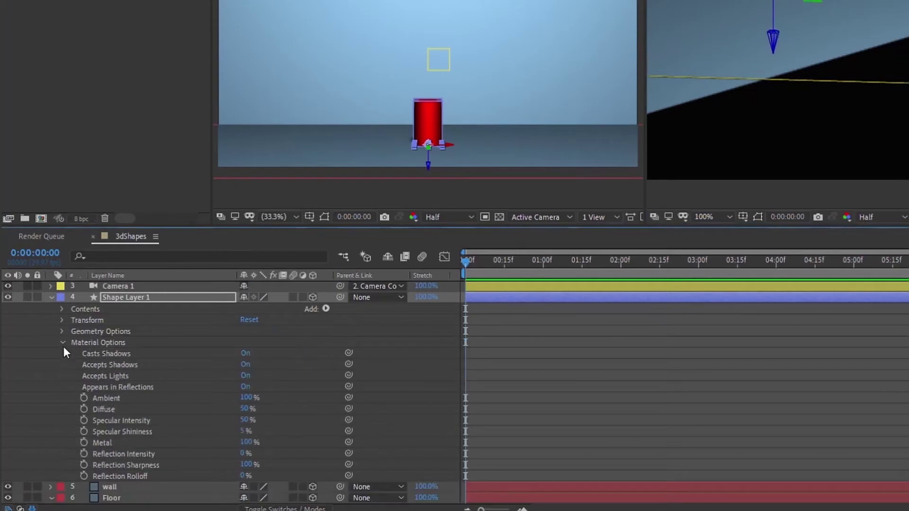
click(62, 342)
click(62, 376)
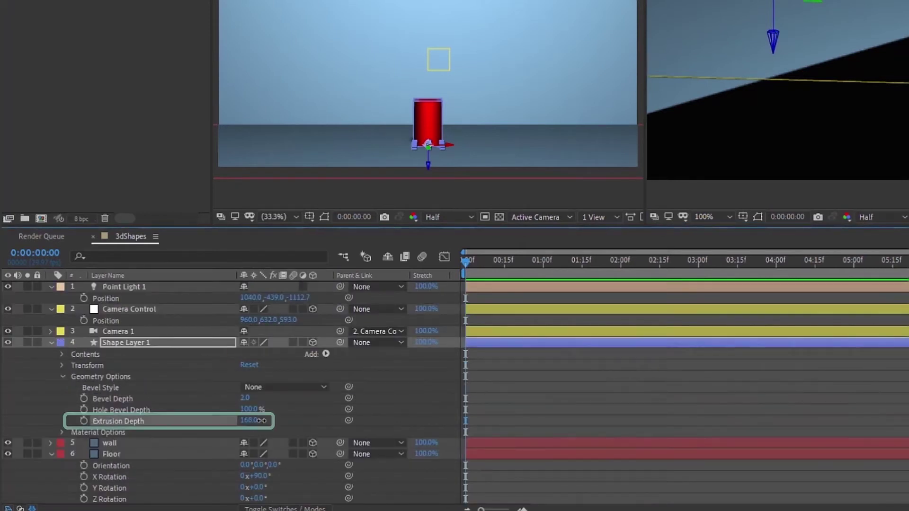
mouse_move(248, 423)
mouse_down()
mouse_move(319, 418)
mouse_move(246, 422)
mouse_up()
text(400)
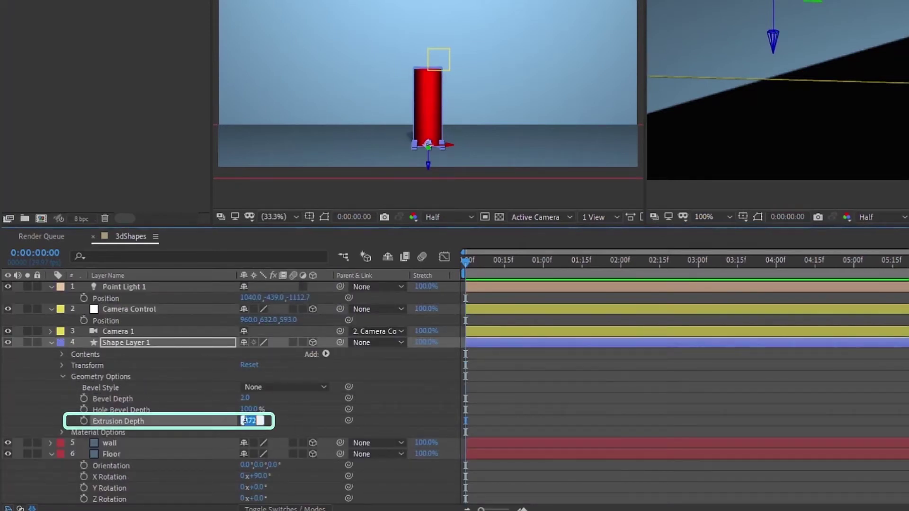
Tilt the Camera Control null to an X Rotation of -13.8° and pull it back to Z 438.
click(146, 311)
key(shift+r)
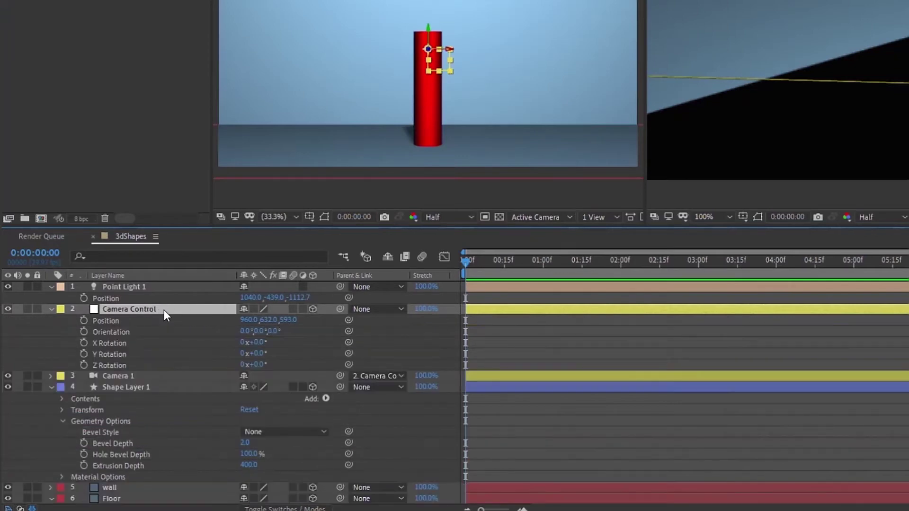
drag(260, 346, 221, 345)
drag(291, 320, 195, 320)
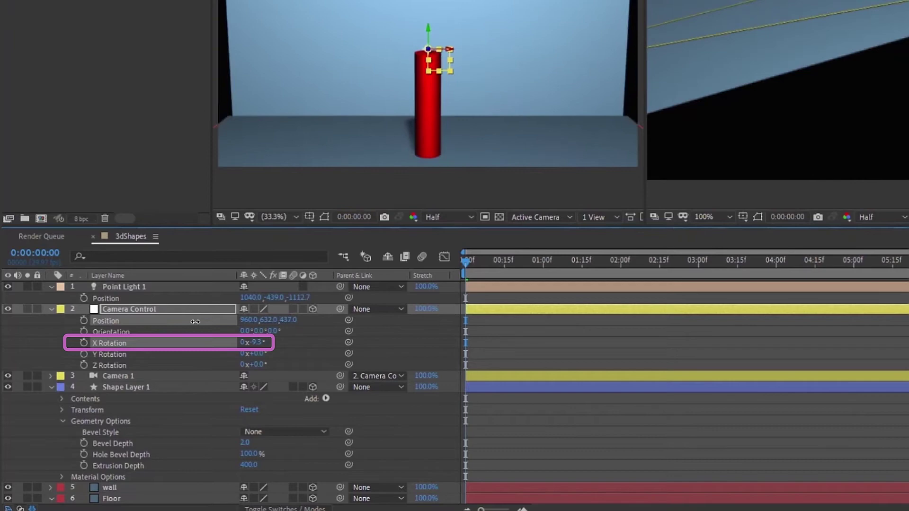
drag(263, 344, 237, 346)
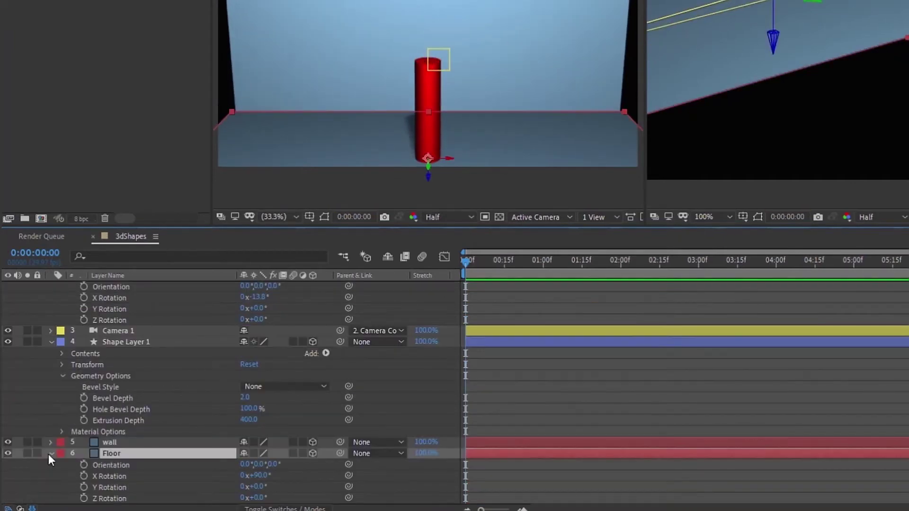
Widen the Floor and wall layers by setting the X scale of each to 2000%.
key(s)
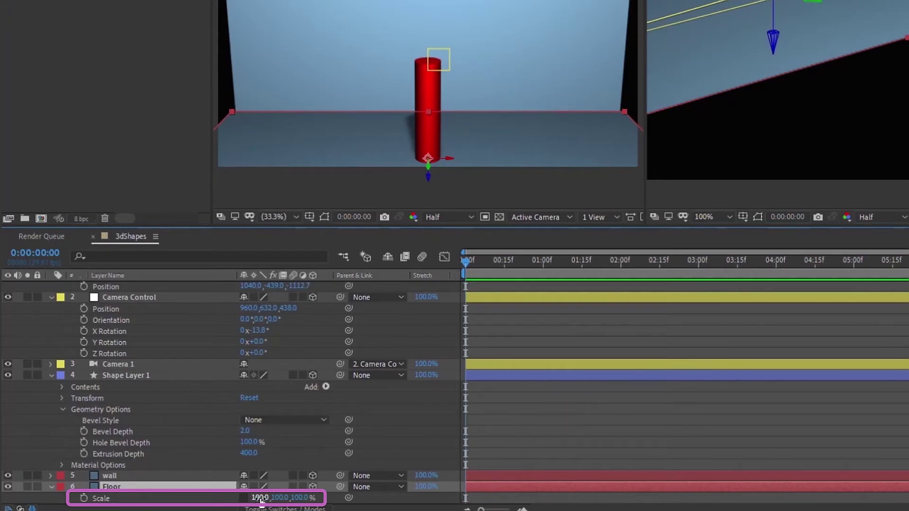
drag(260, 499, 417, 480)
drag(887, 435, 908, 433)
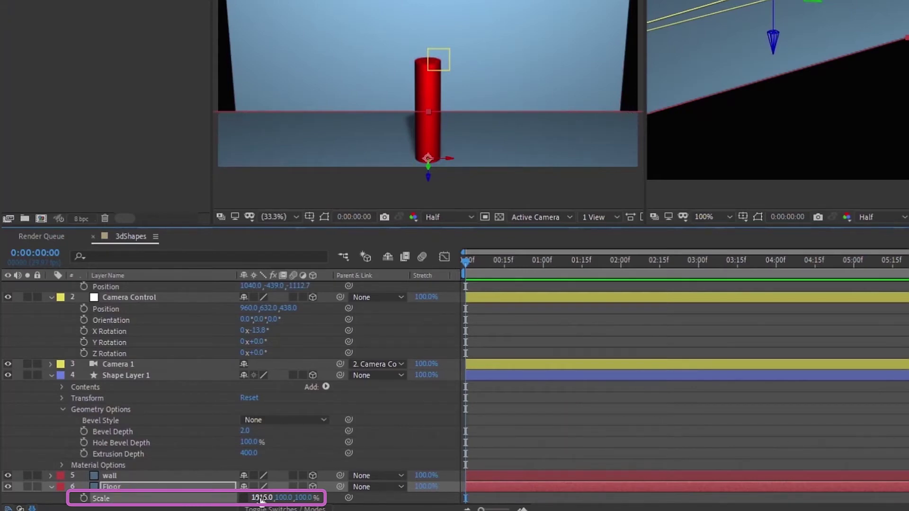
click(123, 474)
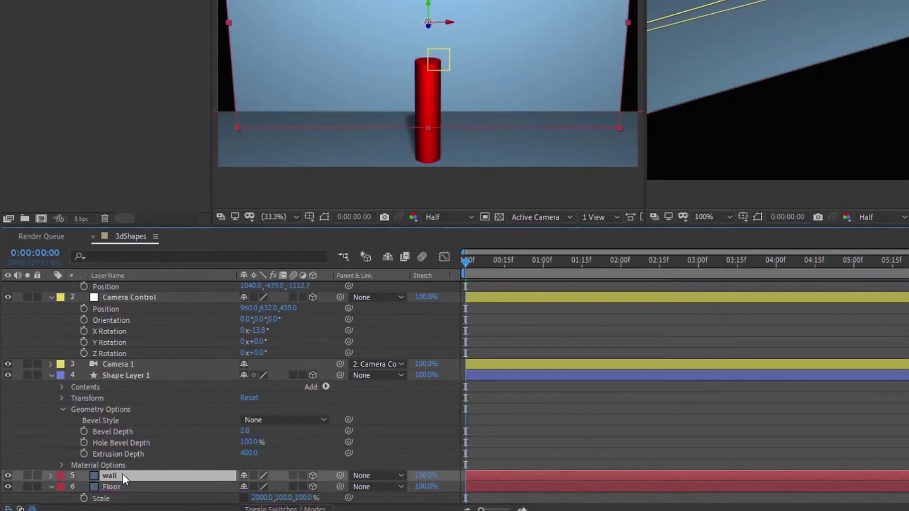
key(s)
click(243, 487)
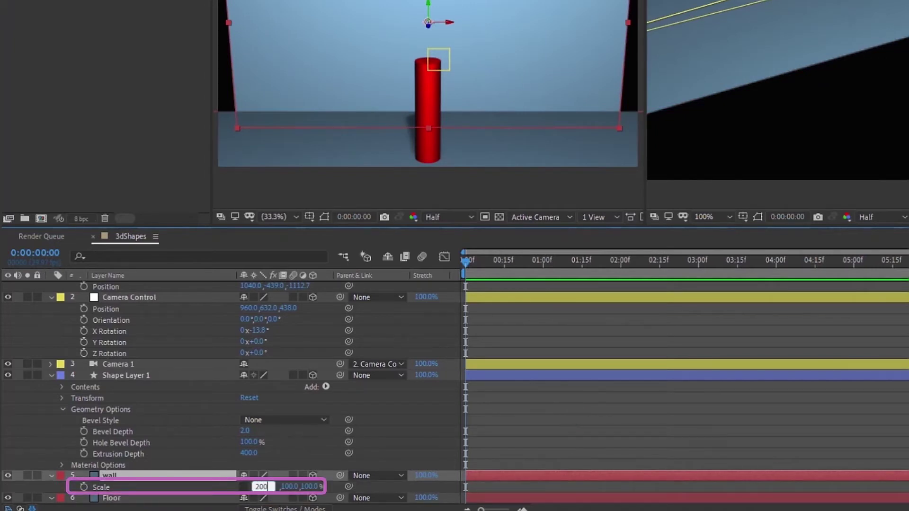
key(Return)
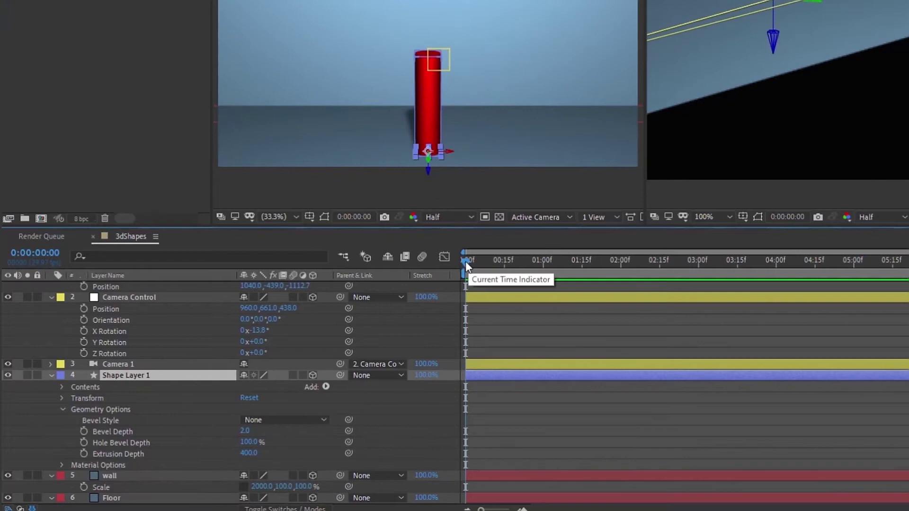
Animate the cylinder's Extrusion Depth from 0 at the start to 400 at 2 seconds and preview the growth.
drag(465, 263, 621, 268)
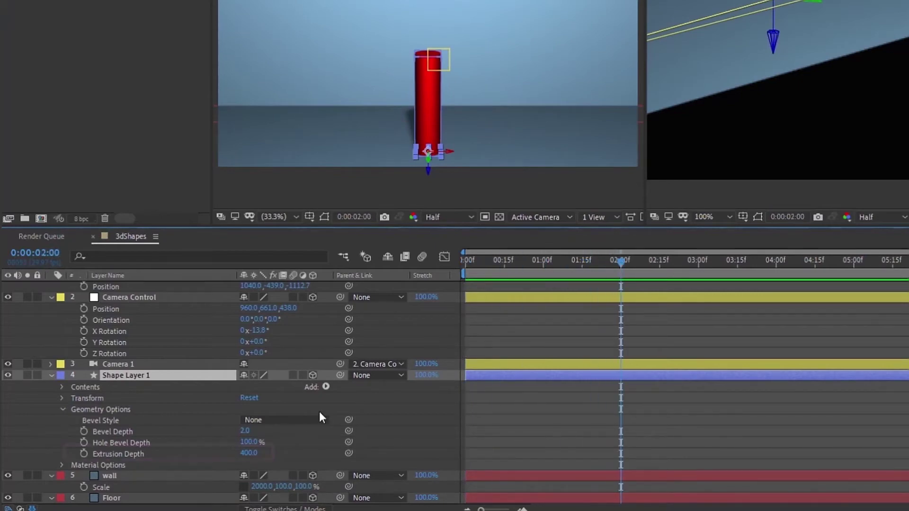
click(84, 453)
drag(477, 264, 454, 266)
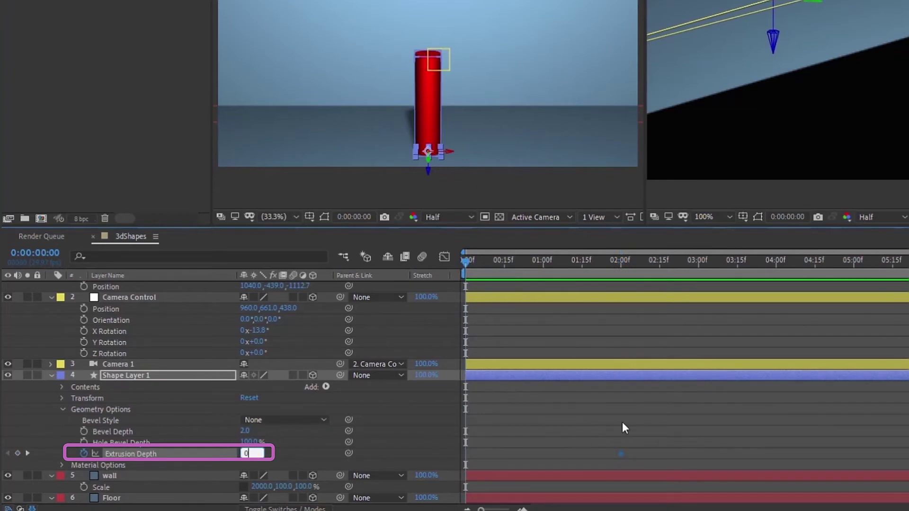
drag(631, 275, 621, 268)
key(space)
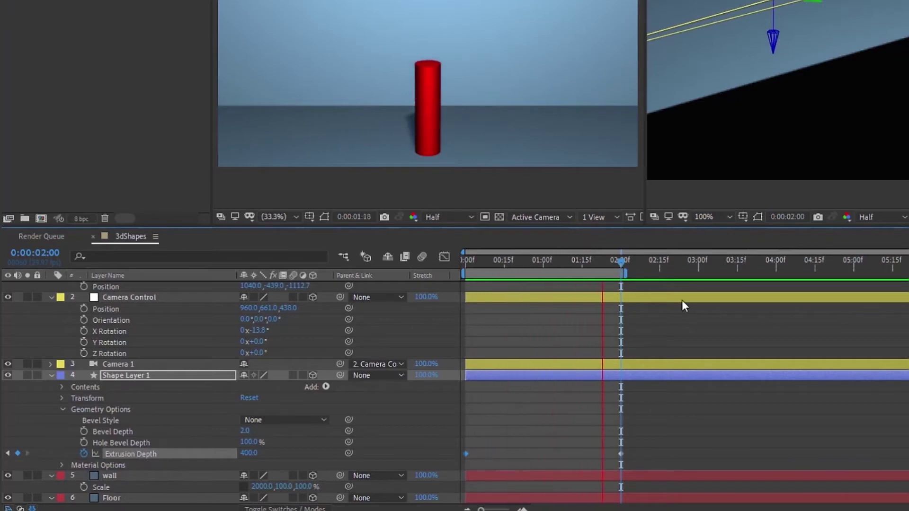
Duplicate Shape Layer 1 and move the duplicate cylinder to an X position of 1080.
click(141, 379)
key(ctrl+d)
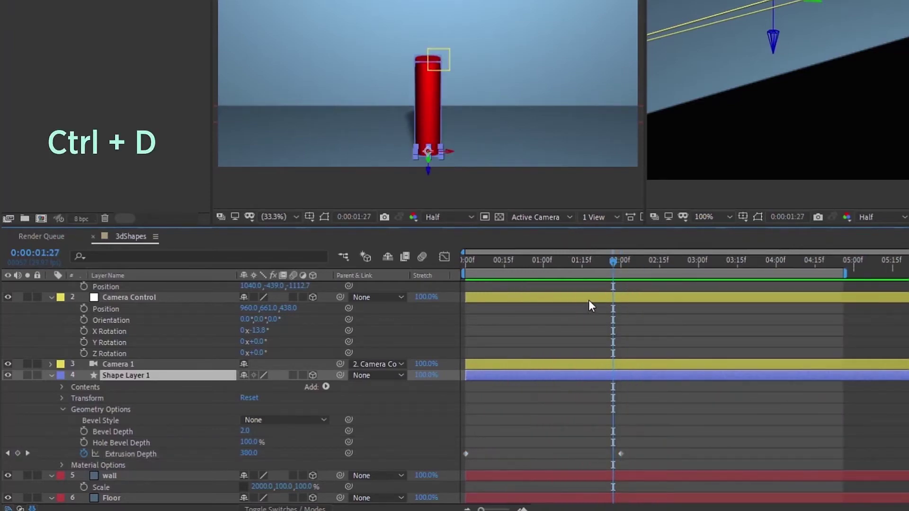
key(p)
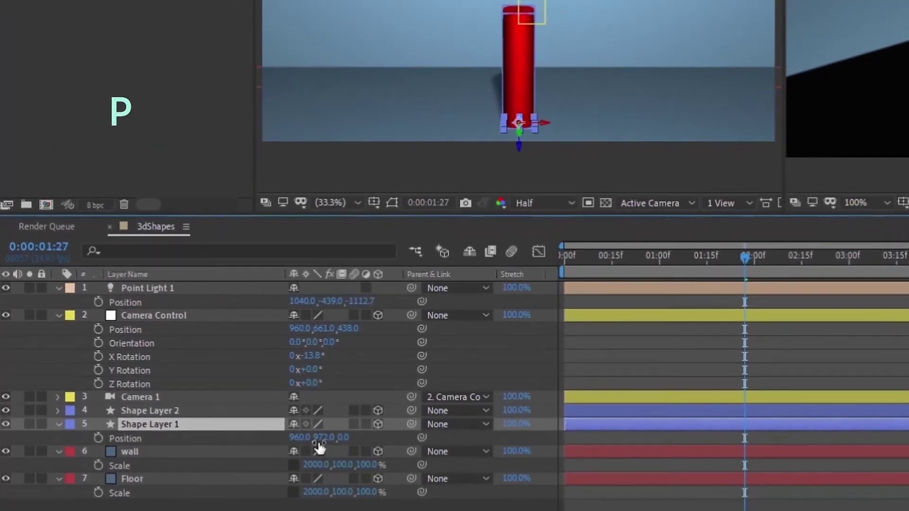
click(182, 410)
key(p)
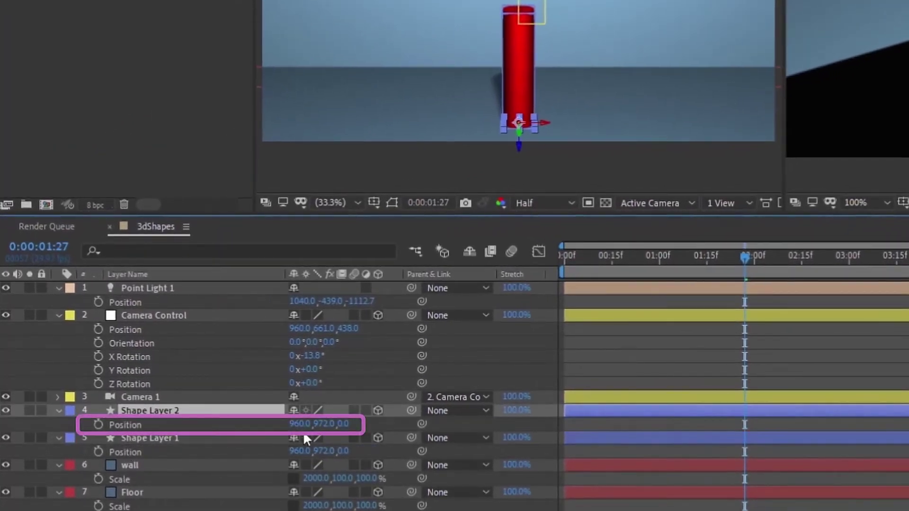
click(297, 422)
text(1080)
key(Return)
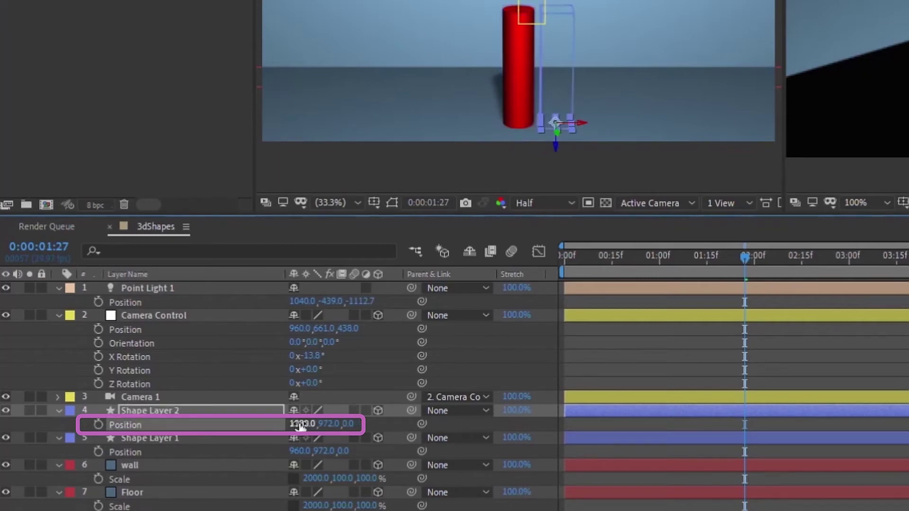
Set Shape Layer 2's Extrusion Depth keyframe at 2 seconds to 350 and change its fill color to orange.
key(u)
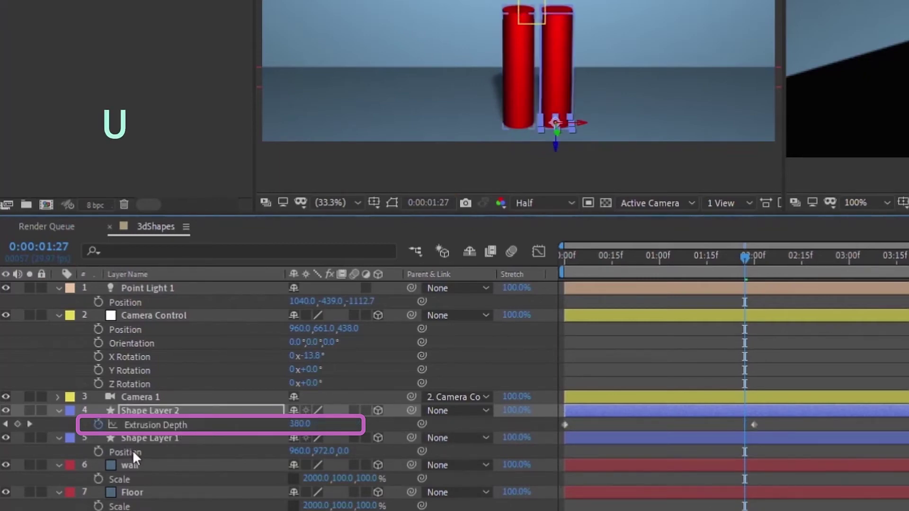
click(137, 410)
click(30, 424)
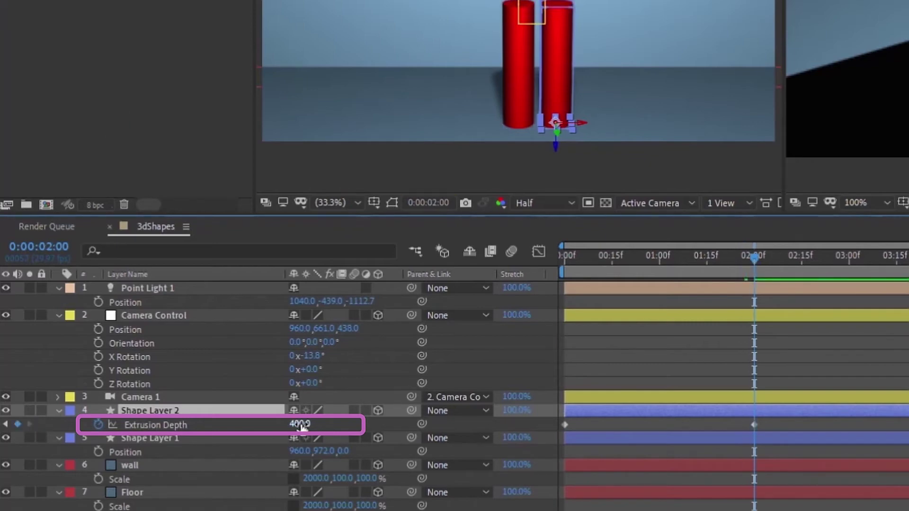
text(0)
key(Return)
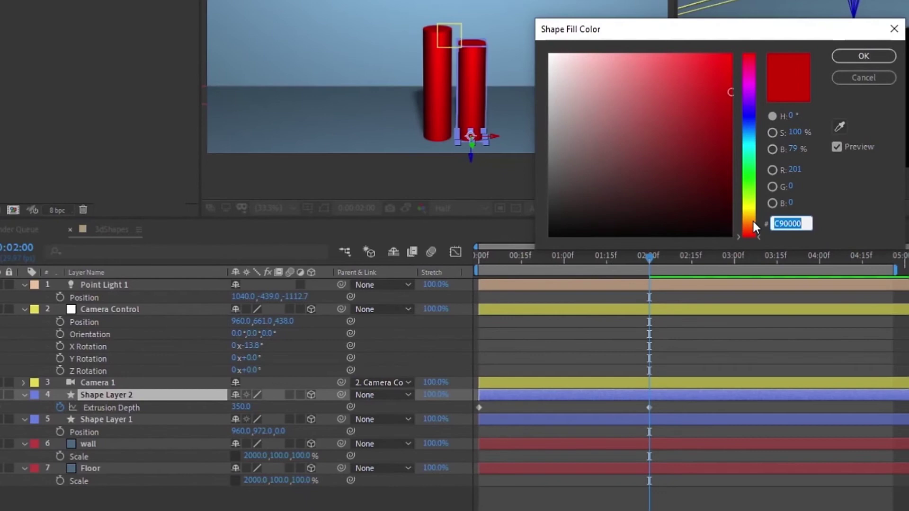
click(752, 222)
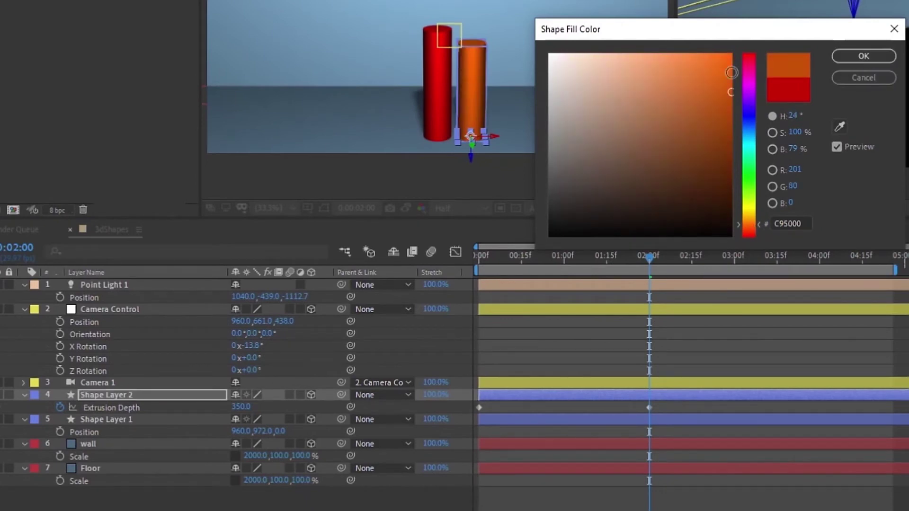
key(Return)
Duplicate the orange cylinder's layer and move the copy to an X position of 1200.
click(96, 395)
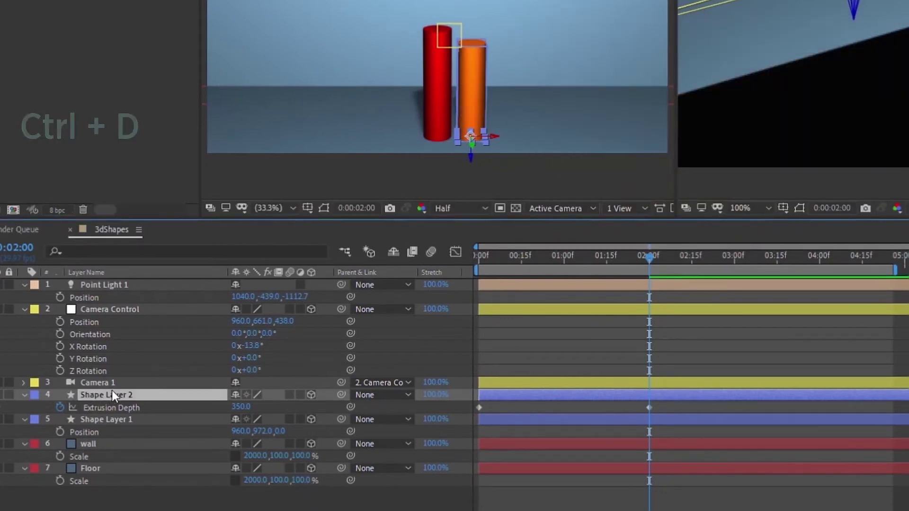
key(ctrl+d)
key(p)
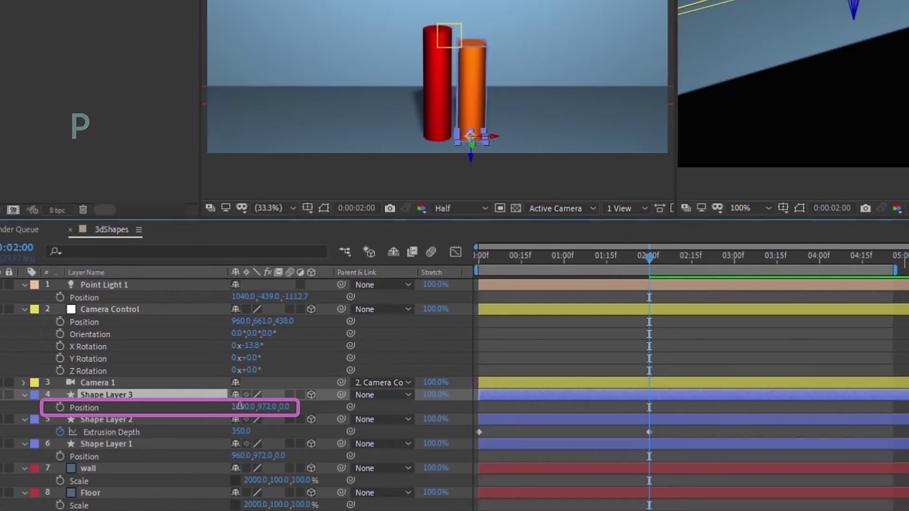
click(240, 406)
text(1200)
click(188, 410)
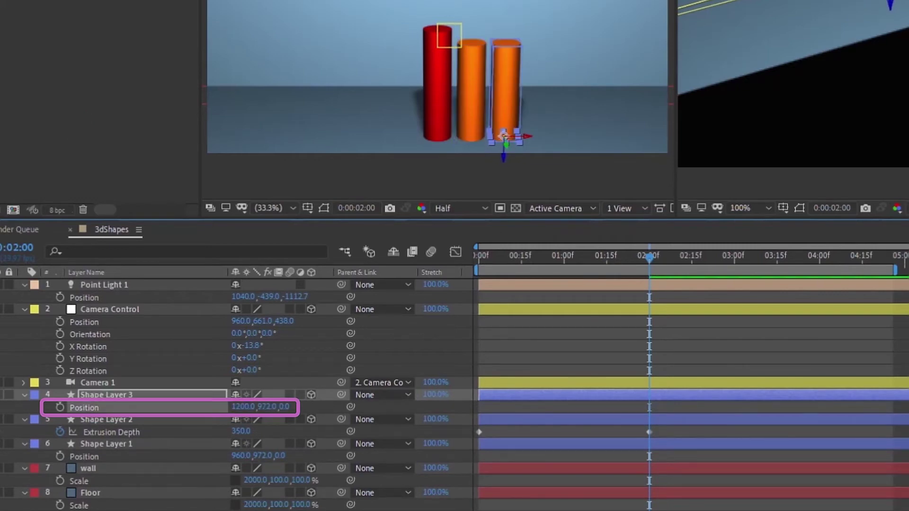
Change Shape Layer 3's fill color to bright green and set its 2-second Extrusion Depth keyframe to 250.
drag(751, 150, 754, 160)
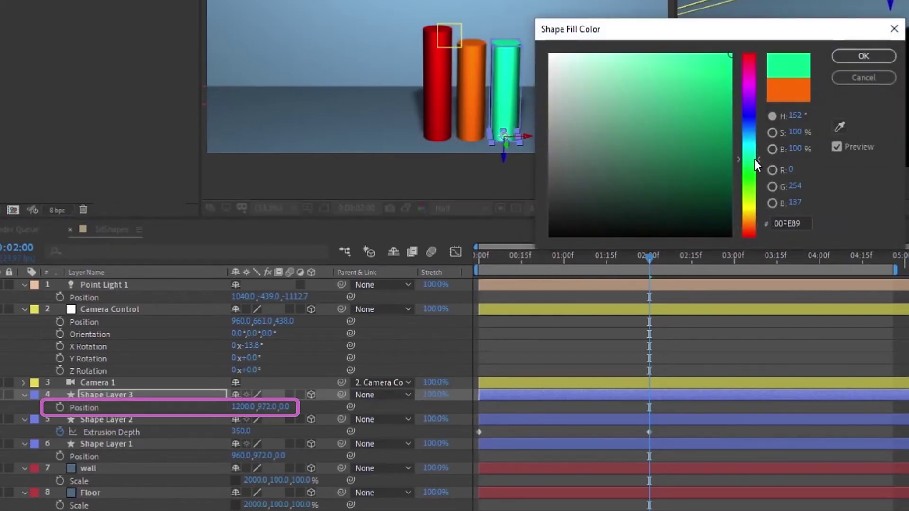
click(863, 56)
click(122, 394)
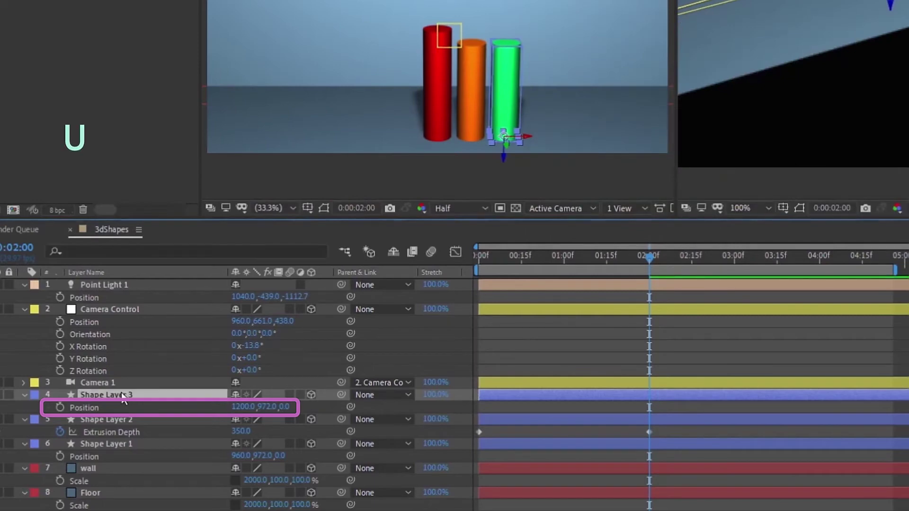
key(u)
text(2)
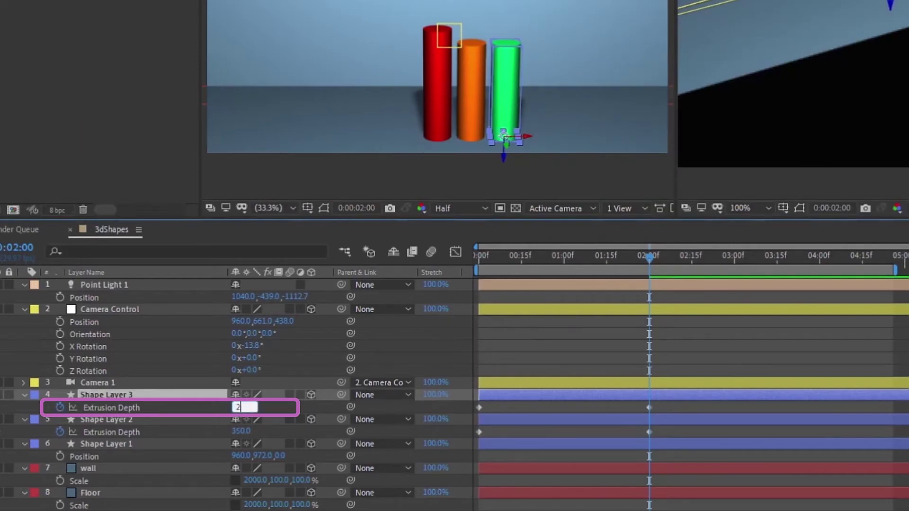
text(50)
key(Return)
Duplicate the green cylinder's layer and move the copy to an X position of 1320.
click(129, 397)
key(ctrl+d)
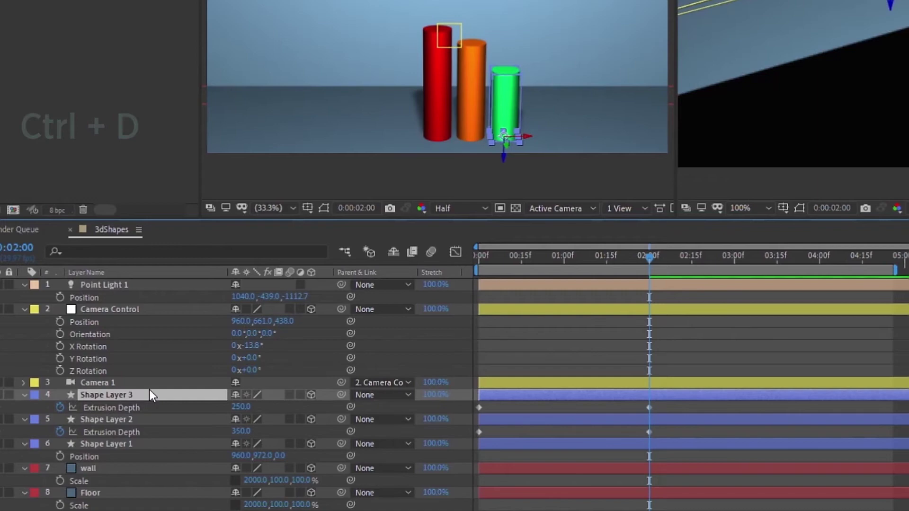
key(p)
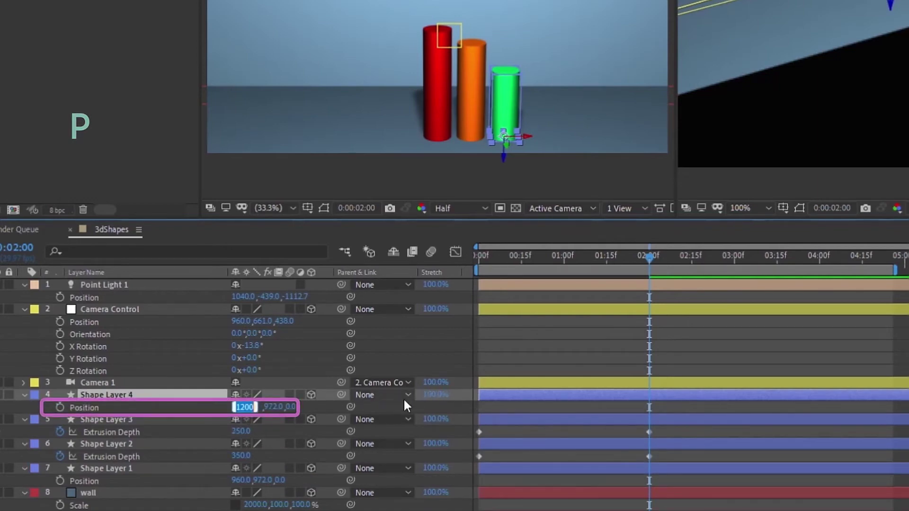
text(1320)
key(Return)
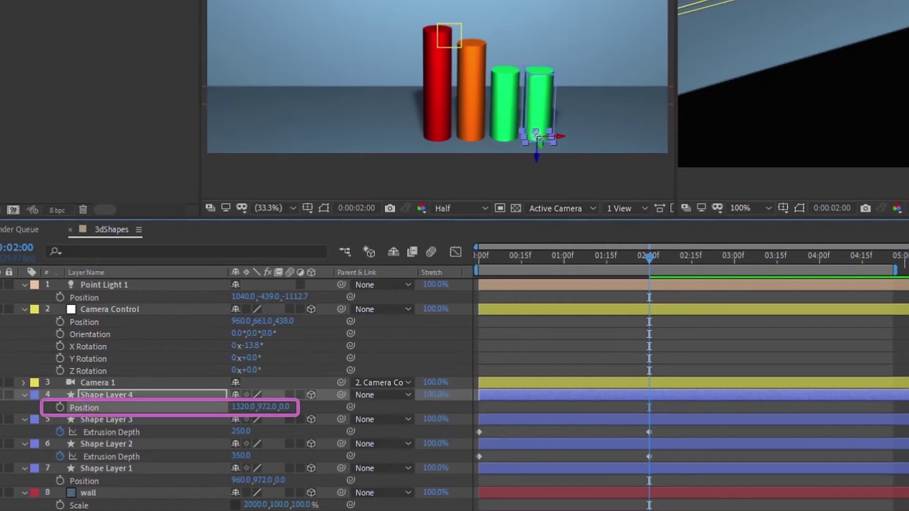
Change Shape Layer 4's fill color to blue and set its 2-second Extrusion Depth keyframe to 150.
drag(753, 116, 751, 129)
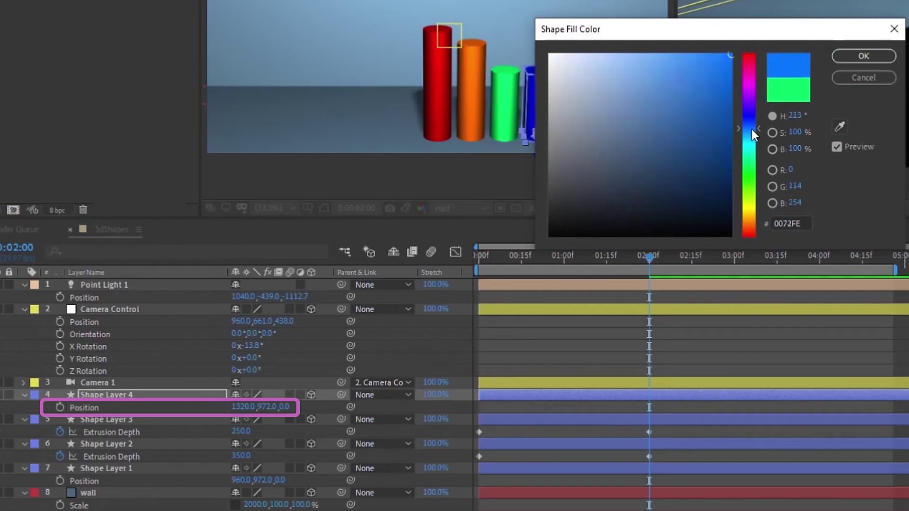
click(849, 56)
key(u)
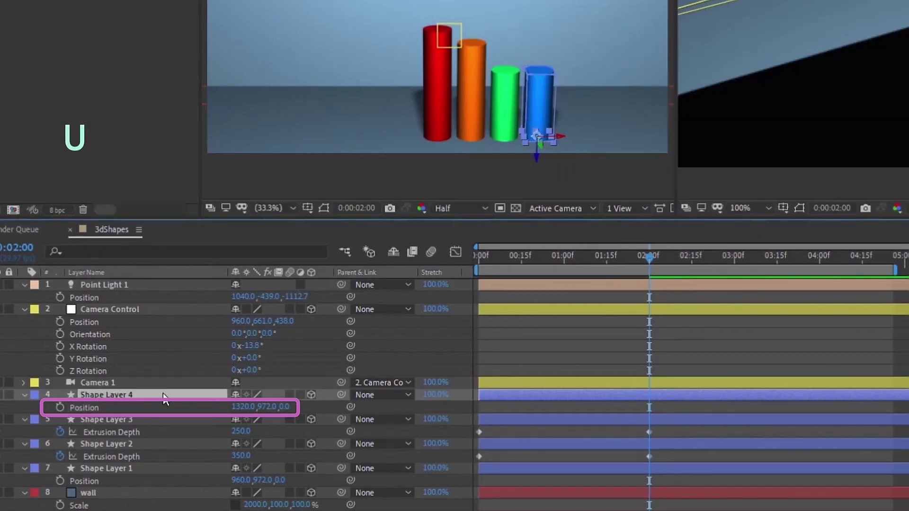
click(243, 407)
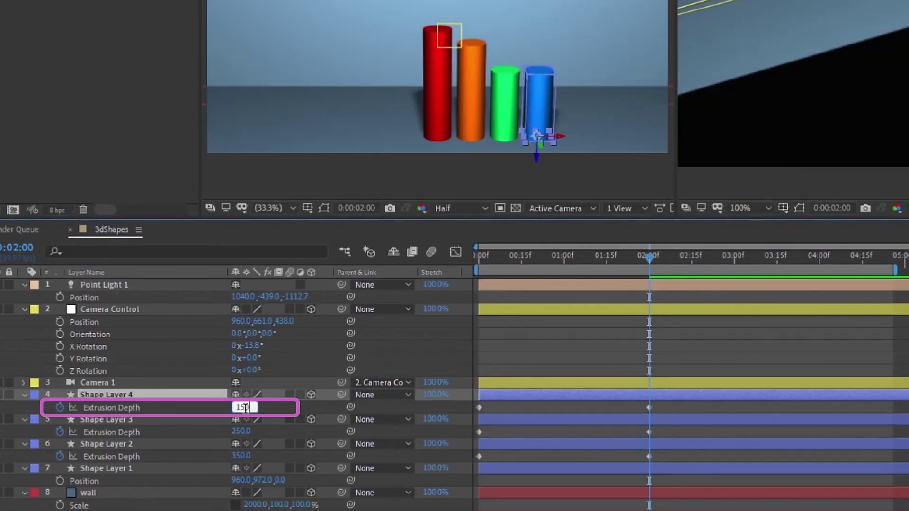
key(Return)
End the work area at 2 seconds and preview the four cylinders' growth animation.
key(n)
key(space)
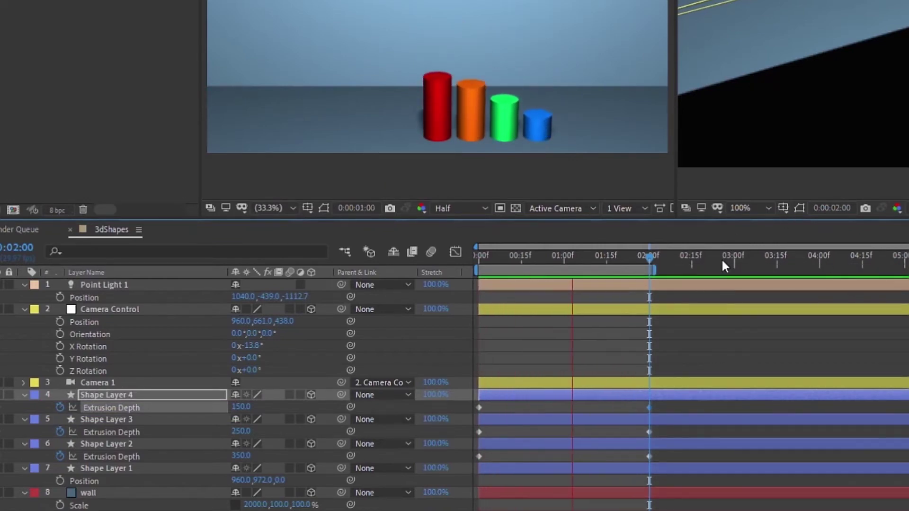
Stop the preview, extend the work area's end to 2:15, and return the playhead to the start of the composition.
key(space)
drag(655, 269, 693, 269)
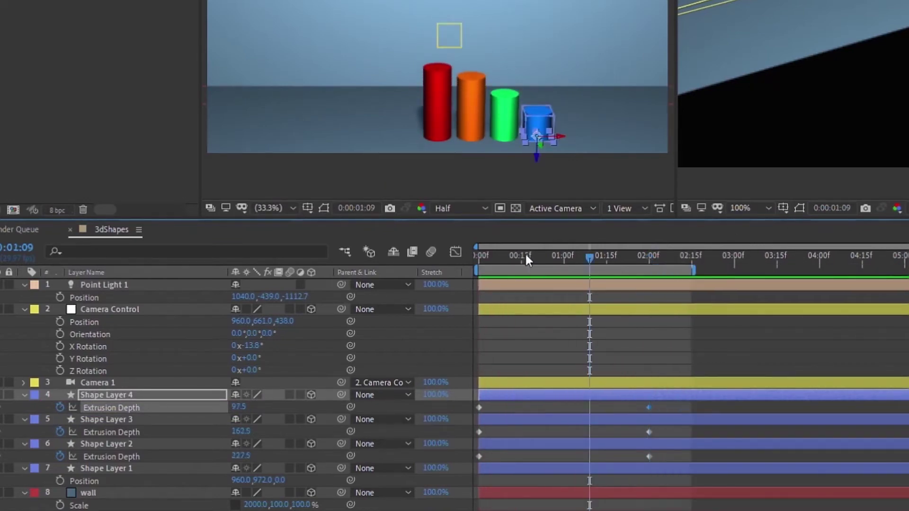
click(476, 258)
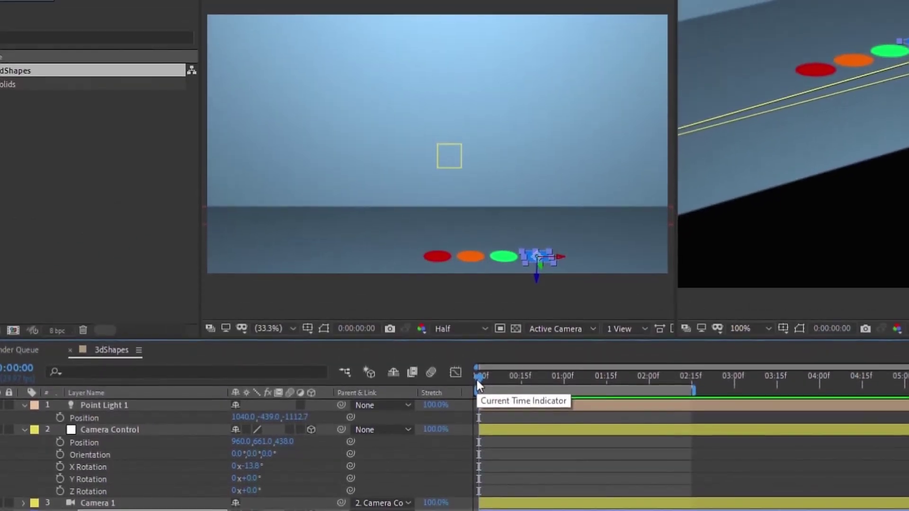
Add a white text layer reading GRAPH and make it a 3D layer.
key(ctrl+t)
click(479, 159)
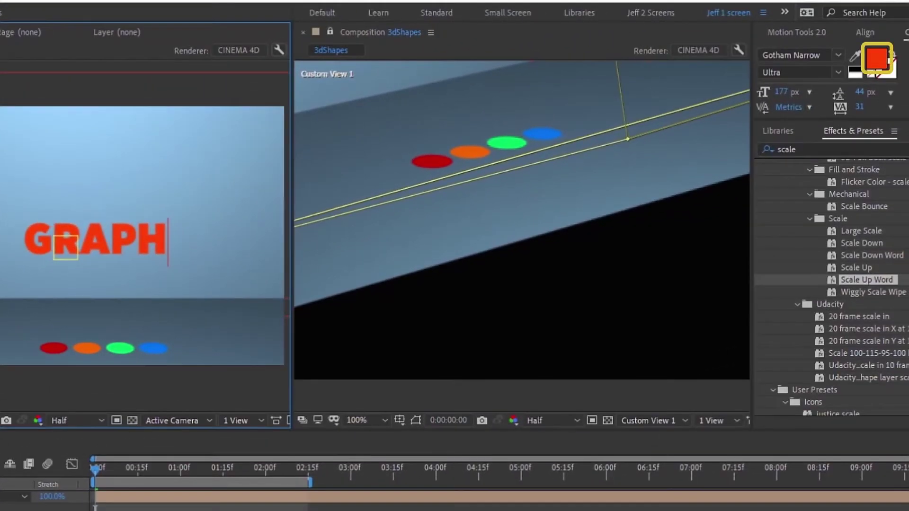
key(ctrl+a)
click(903, 51)
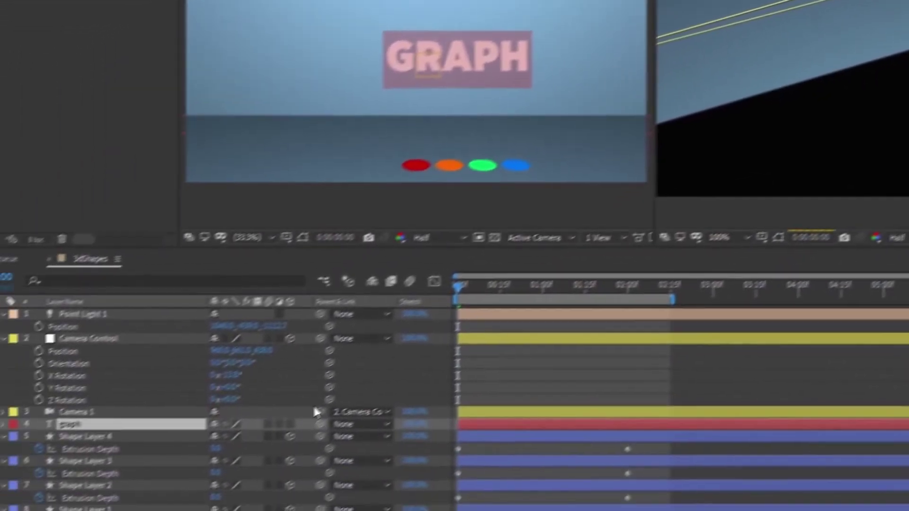
click(311, 414)
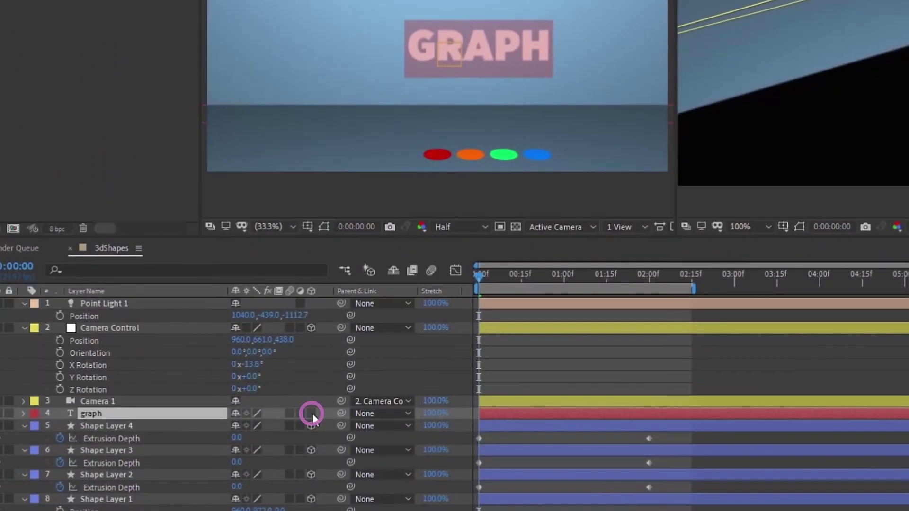
With the playhead at 2 seconds, place the GRAPH text in front of the cylinders at position 1131, 689, -323.9.
drag(638, 274, 648, 275)
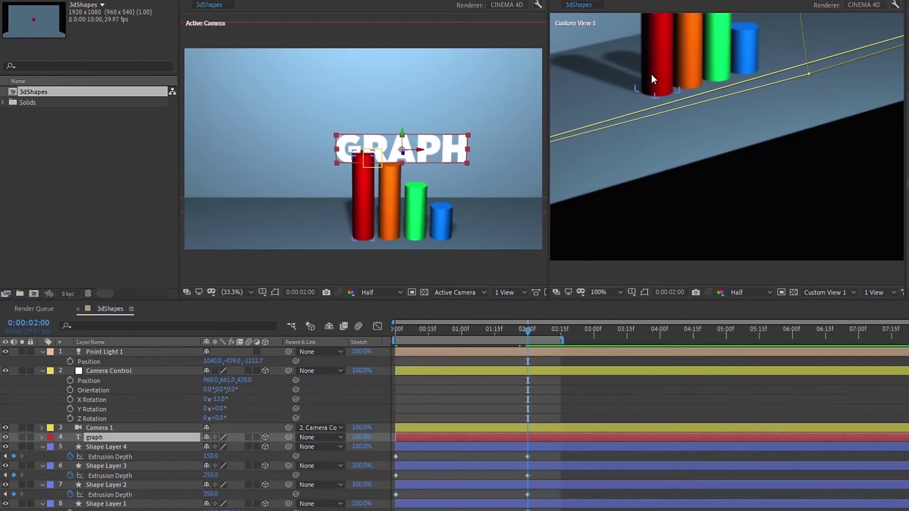
drag(651, 79, 673, 199)
drag(762, 87, 851, 178)
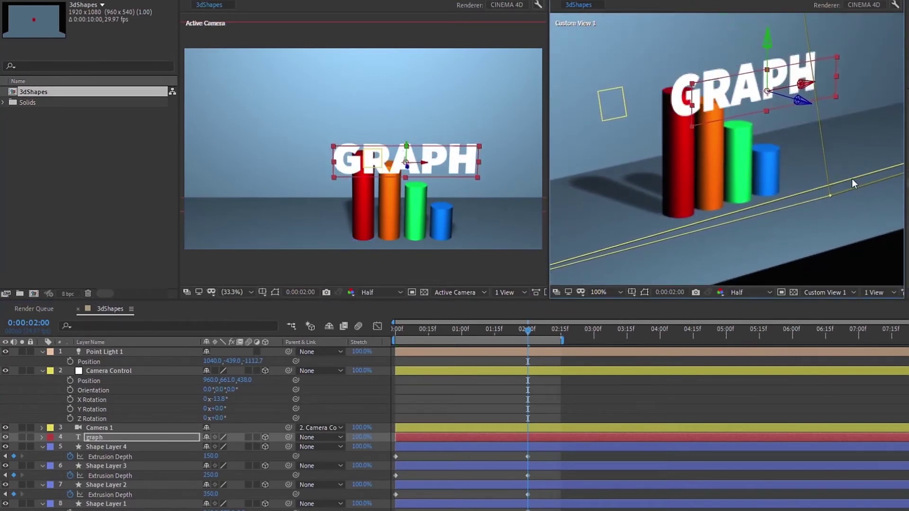
key(p)
drag(768, 42, 767, 87)
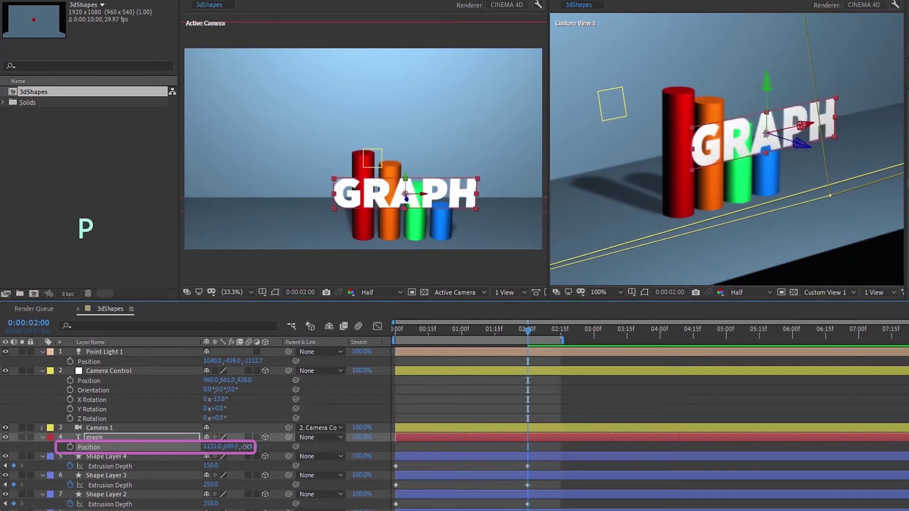
drag(246, 446, 173, 433)
Turn on Casts Shadows in the graph text layer's material options.
click(88, 438)
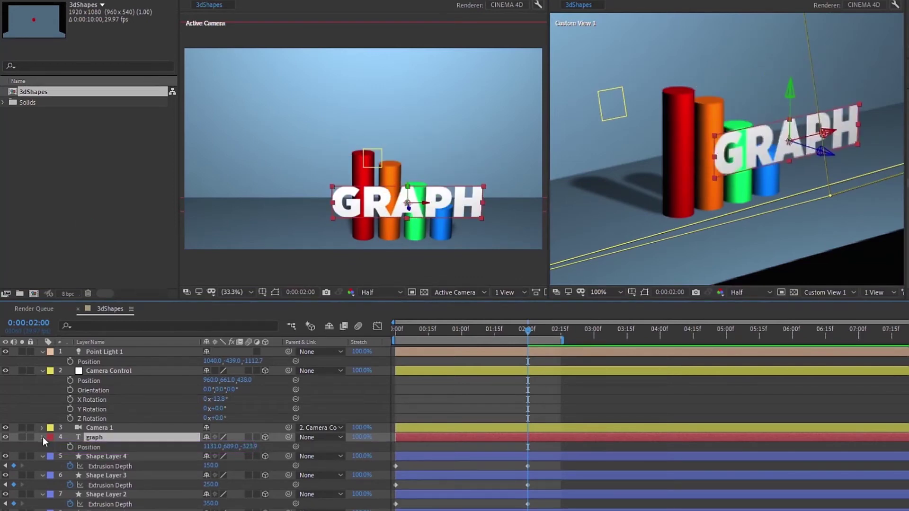
click(42, 437)
click(43, 437)
scroll(43, 439, down, 2)
scroll(95, 426, down, 4)
click(52, 418)
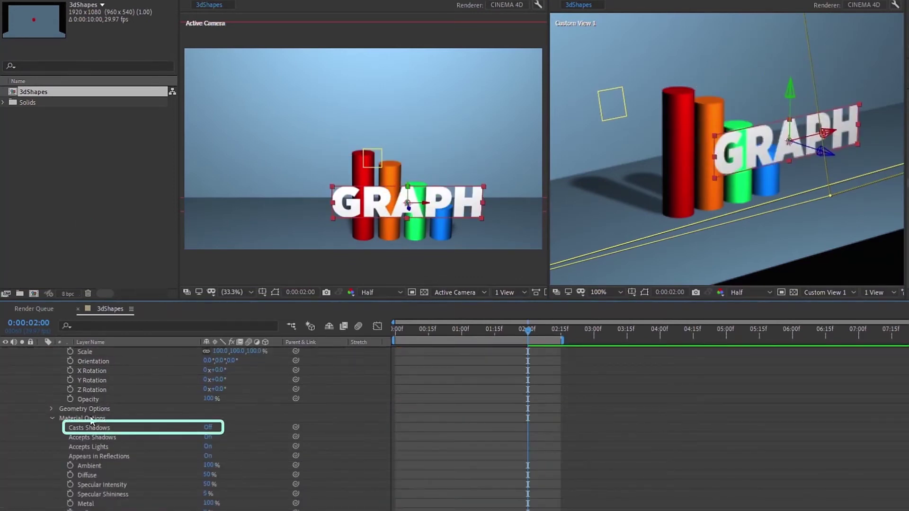
click(208, 428)
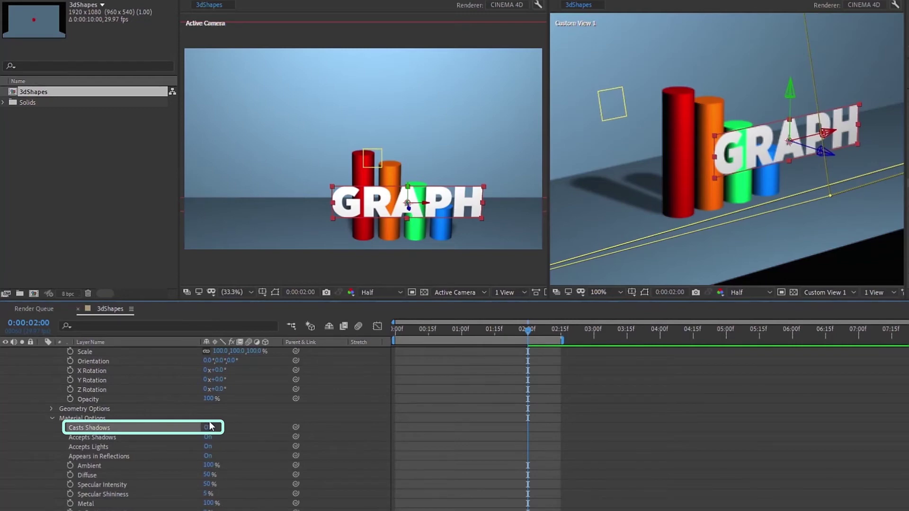
Set the graph text's Extrusion Depth to 104 and move the Camera Control null to 1115, 740, 438.
click(52, 409)
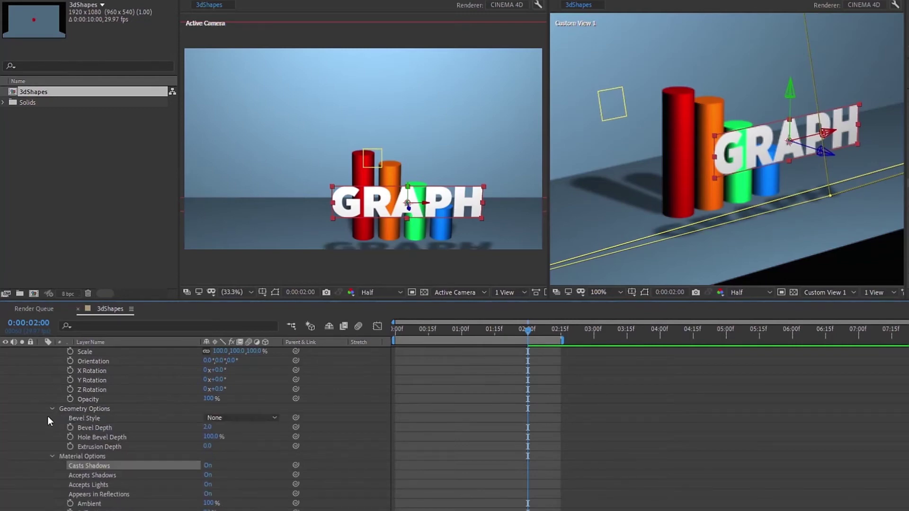
drag(207, 446, 262, 431)
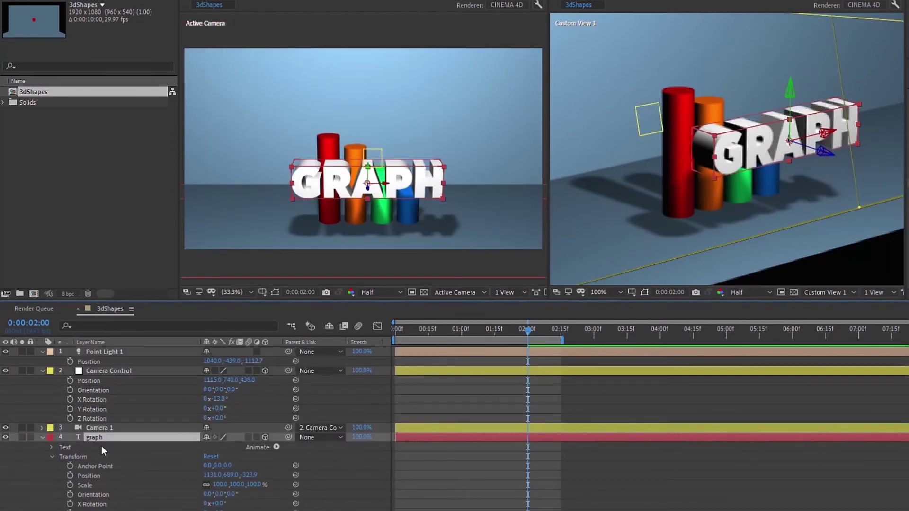
scroll(103, 449, down, 5)
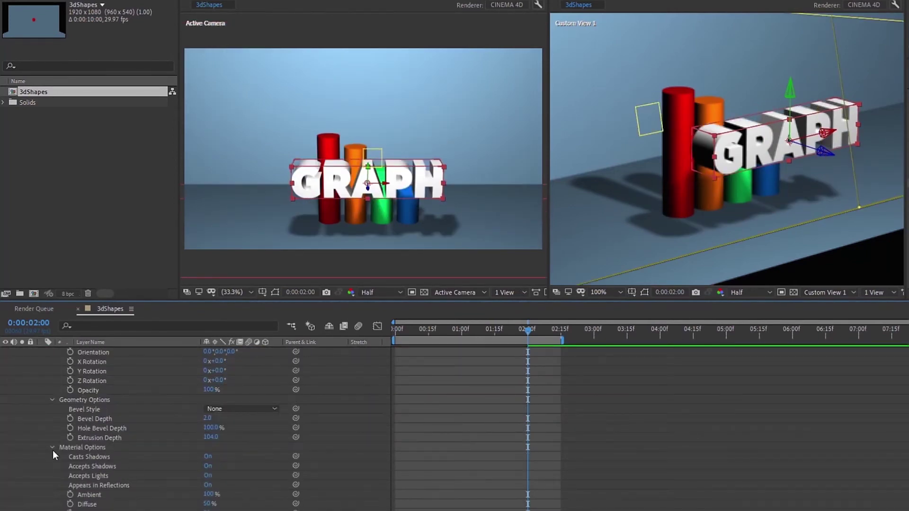
click(52, 447)
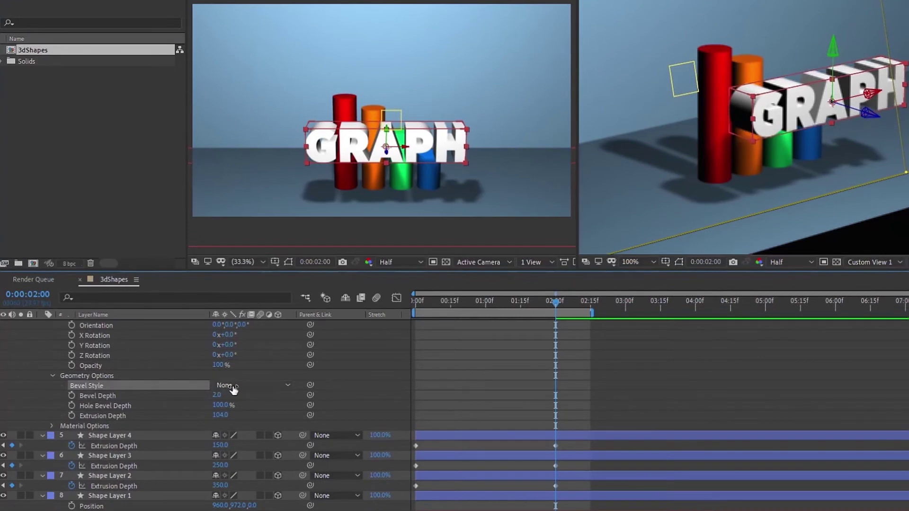
Try an Angular bevel style on the graph text with a Bevel Depth of 4.1 and inspect it at closer zoom.
click(233, 388)
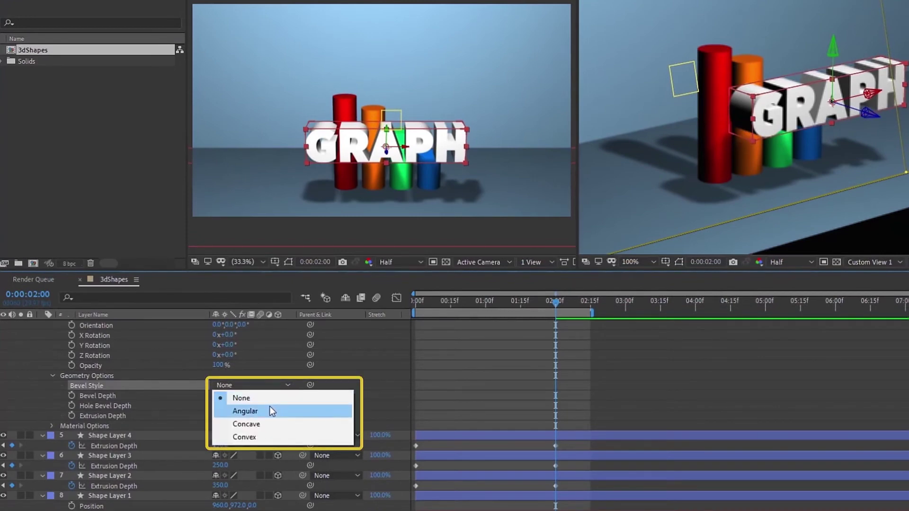
click(109, 396)
click(237, 386)
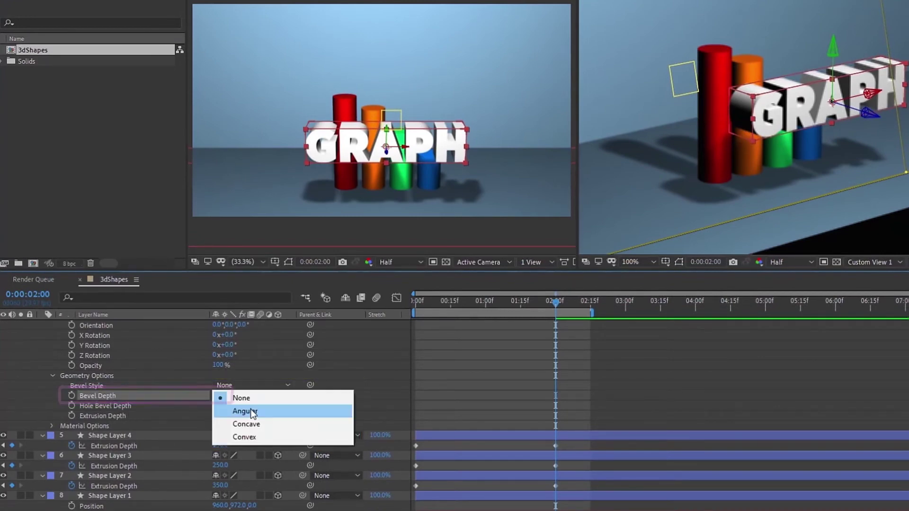
click(266, 411)
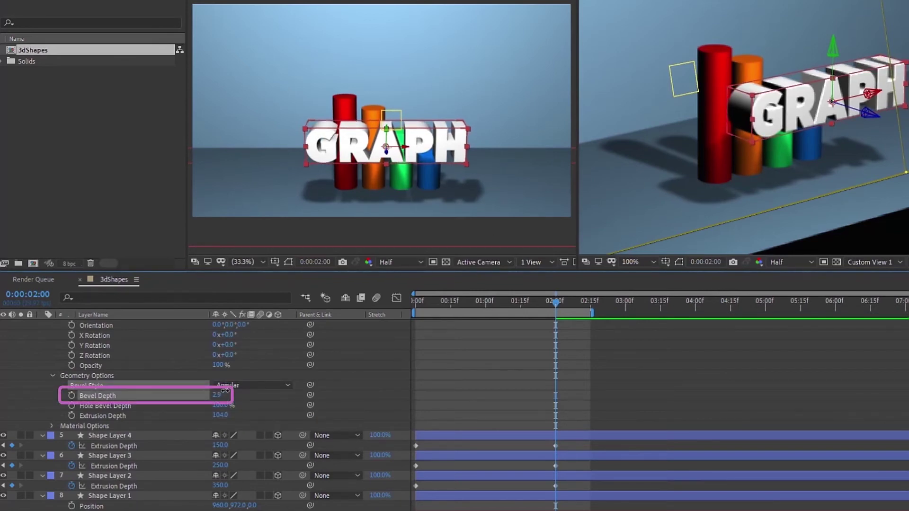
drag(225, 391, 231, 391)
scroll(788, 115, down, 1)
scroll(759, 124, up, 2)
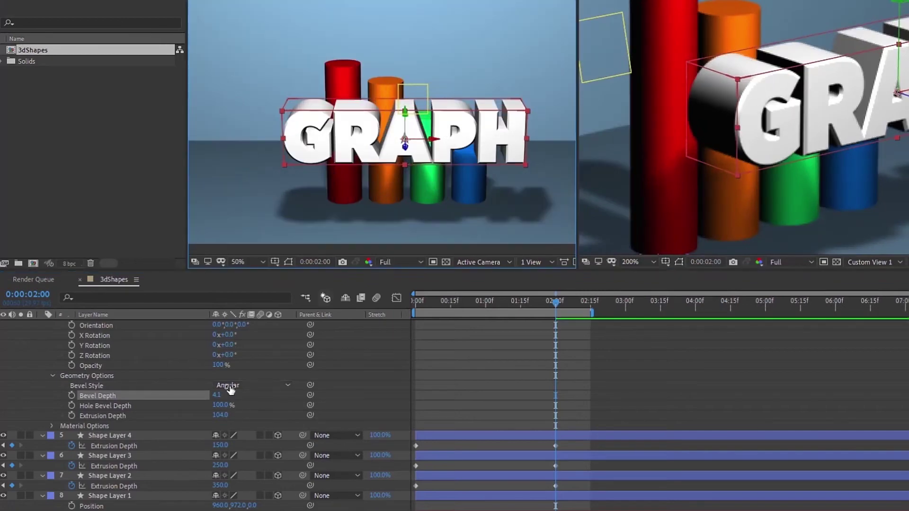
Try a Concave bevel style on the graph text with a Bevel Depth of 7.7.
click(230, 388)
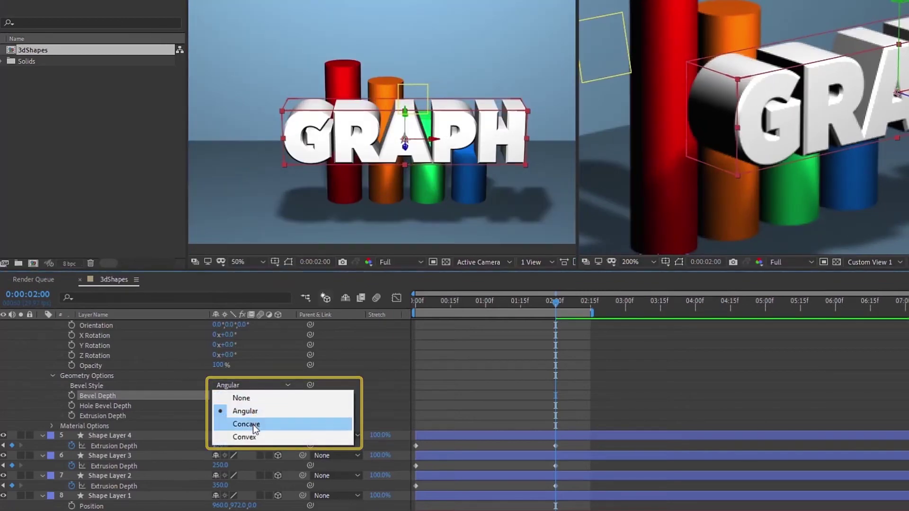
click(252, 424)
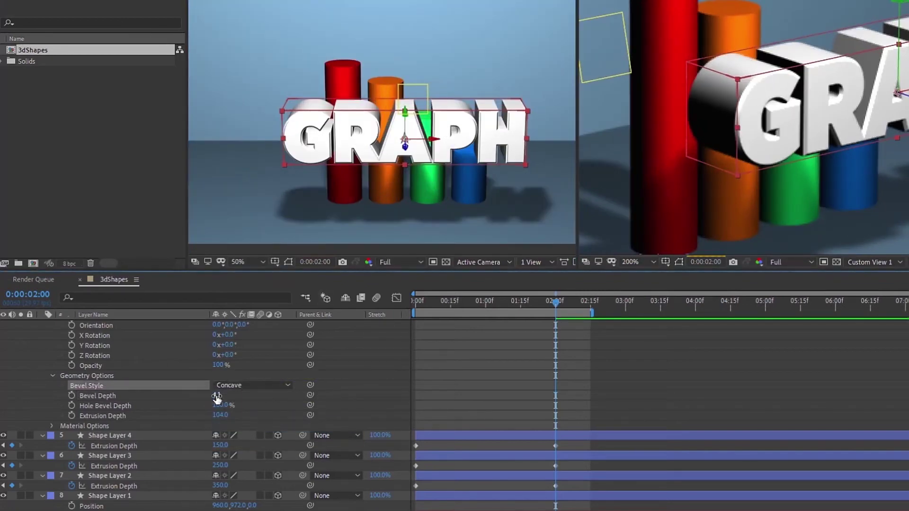
scroll(488, 156, down, 2)
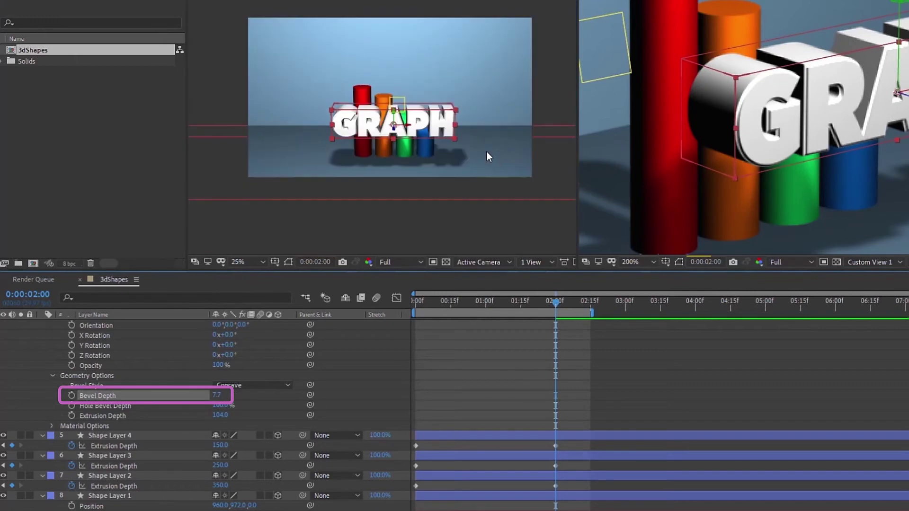
scroll(476, 145, up, 4)
Try a Convex bevel style on the graph text with a Bevel Depth of 3.
click(253, 386)
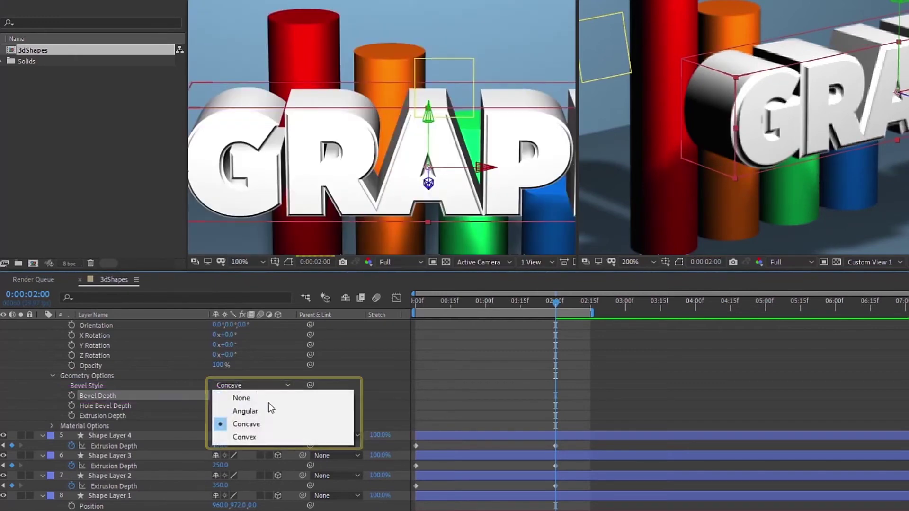
click(263, 437)
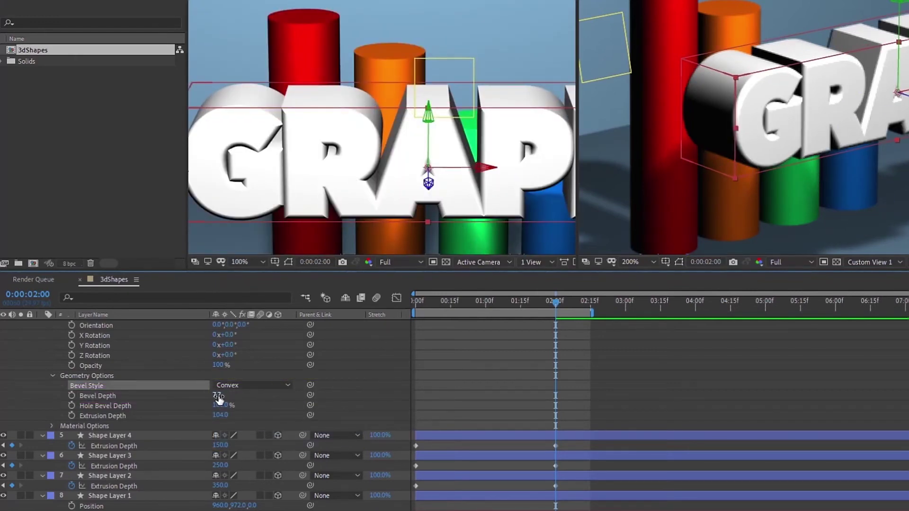
drag(218, 396, 224, 391)
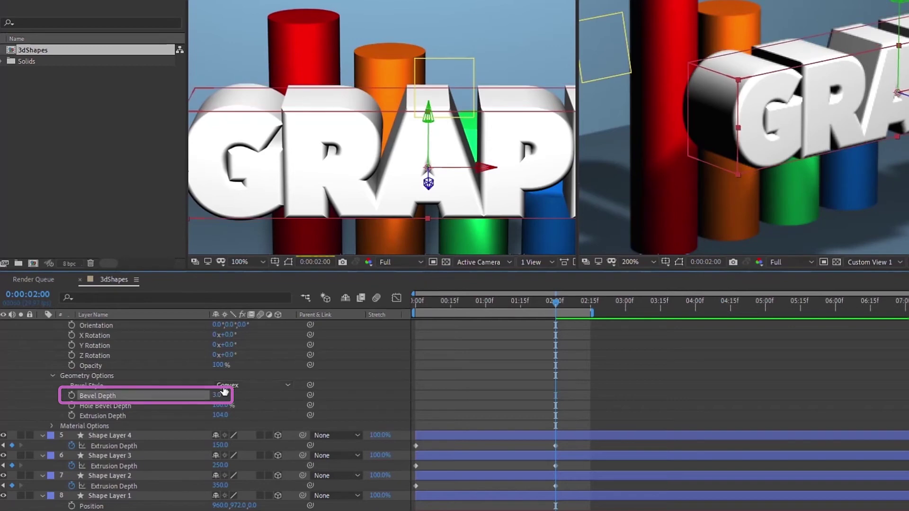
Reduce the graph text's Bevel Depth to 2.5 and set its Bevel Style to Concave.
click(255, 388)
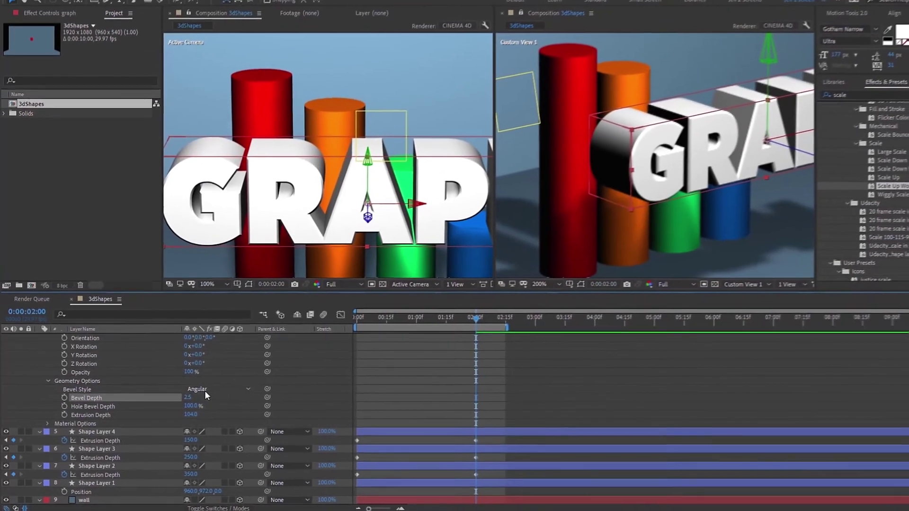
click(279, 386)
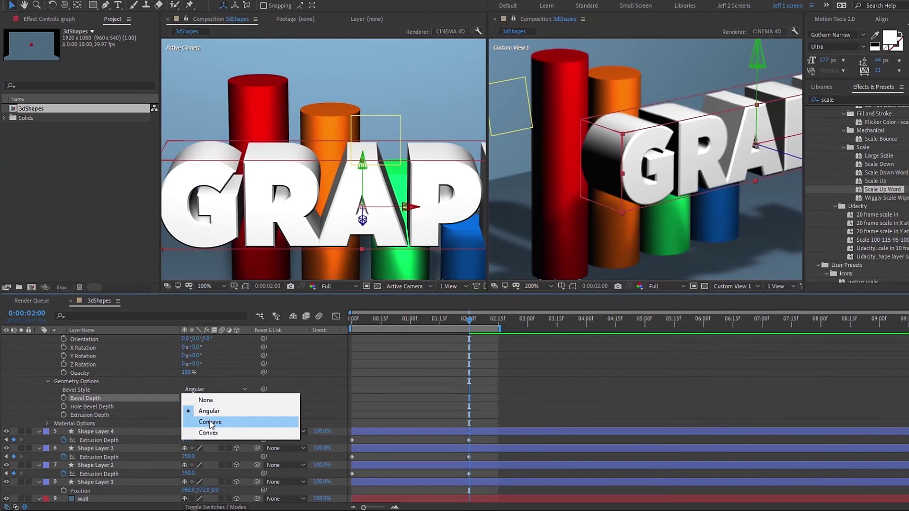
click(210, 422)
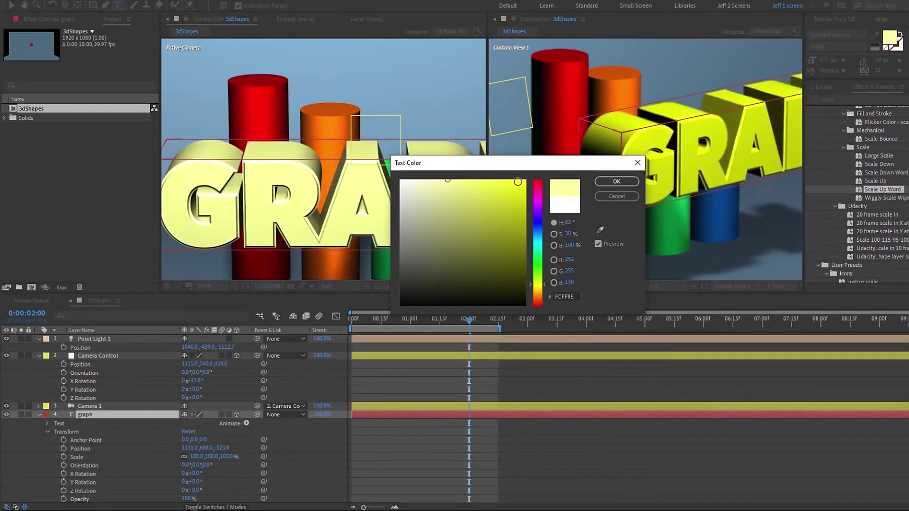
Change the GRAPH text's fill color to orange, FF8A00.
drag(518, 182, 526, 180)
drag(544, 284, 541, 292)
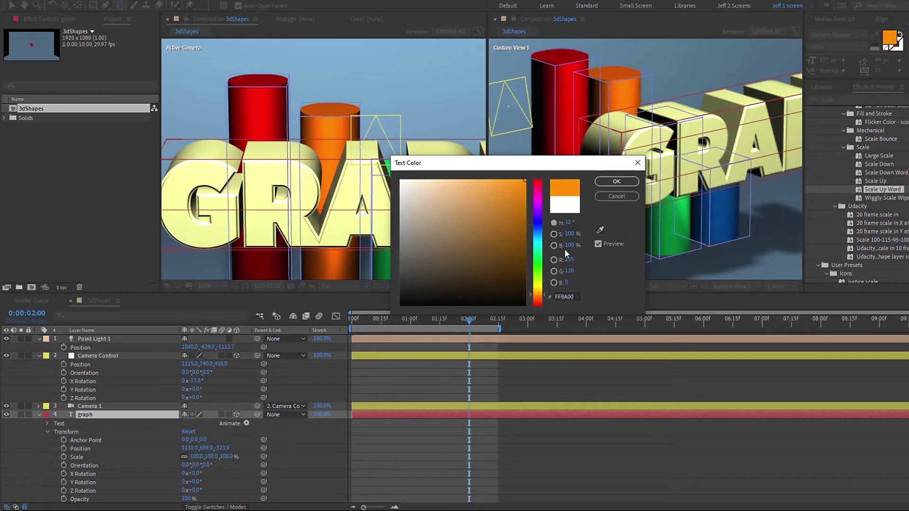
click(611, 180)
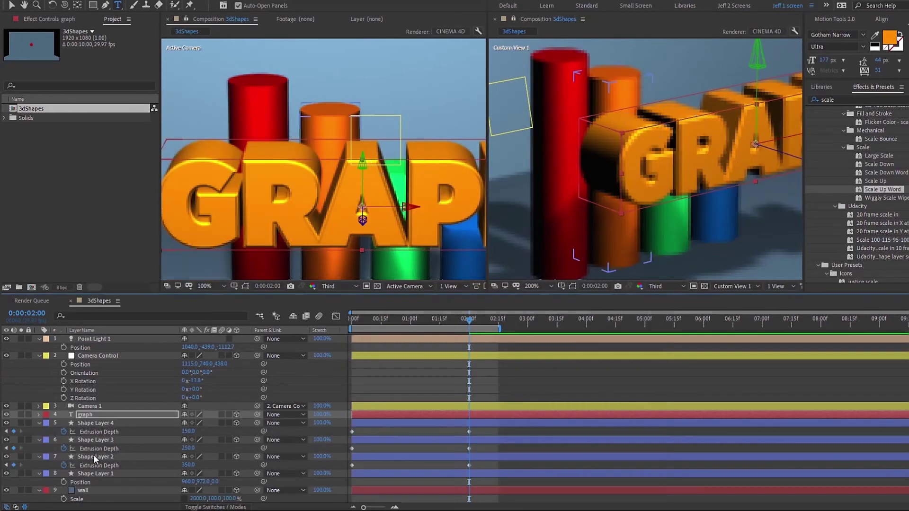
Change Shape Layer 2's fill color to purple, BA4EFF.
click(92, 456)
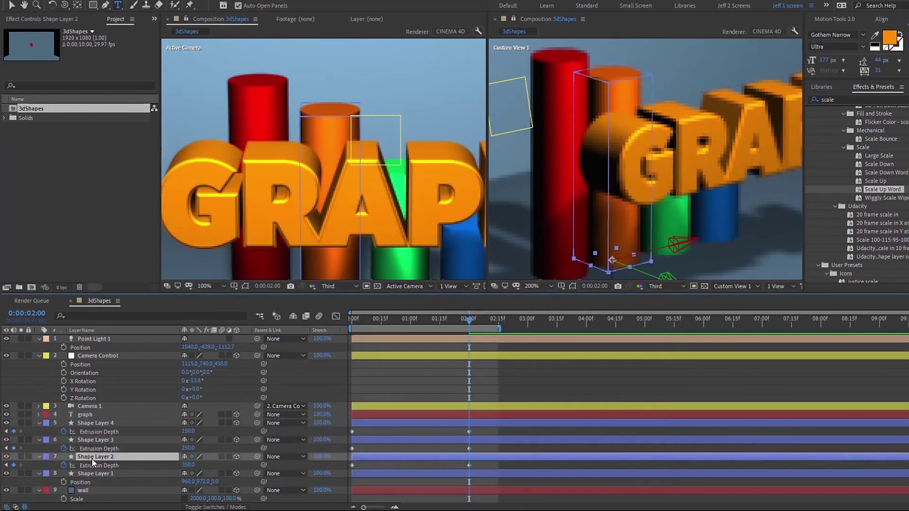
click(11, 4)
click(345, 5)
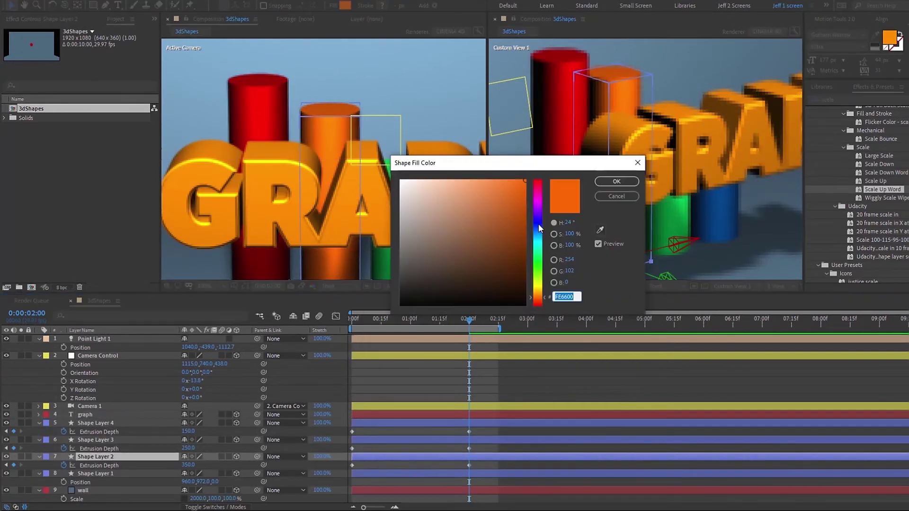
drag(538, 223, 487, 179)
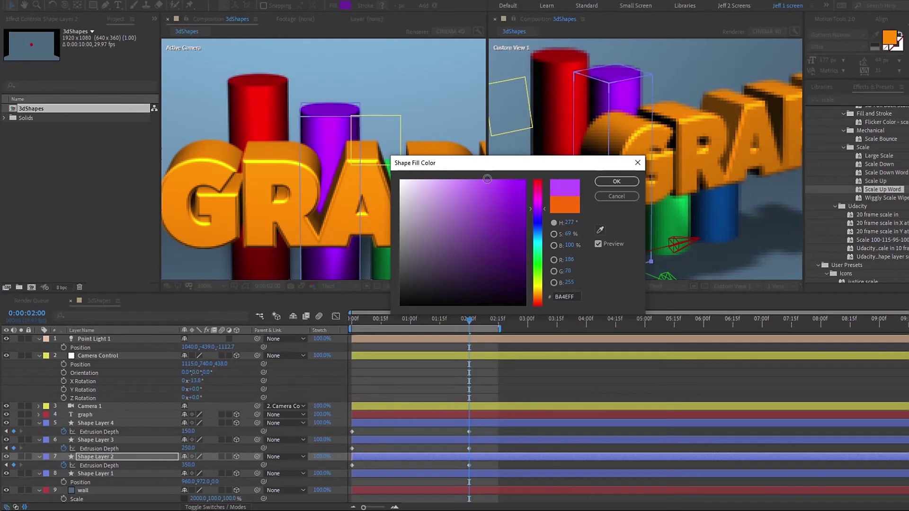
click(623, 184)
Lower the GRAPH text toward the floor and bring it forward to position 1131, 838, -449.9.
scroll(436, 186, down, 1)
scroll(557, 191, down, 1)
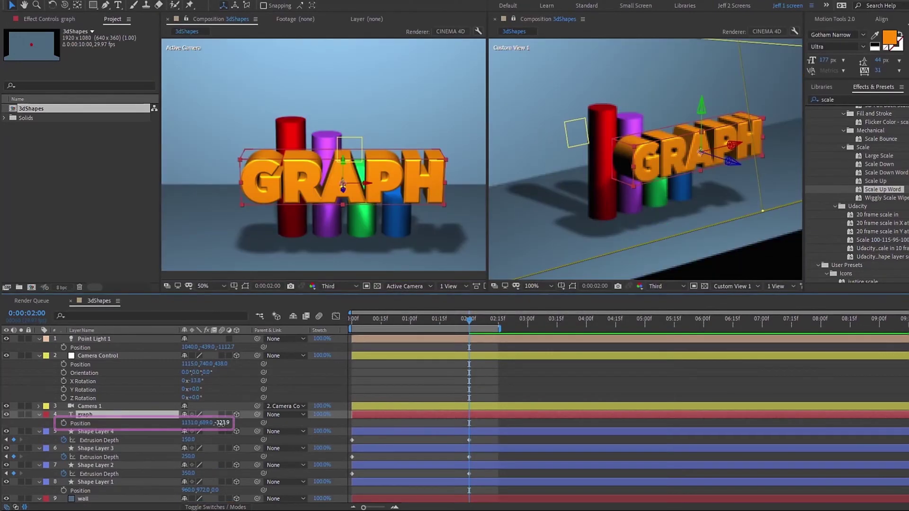
drag(221, 422, 302, 397)
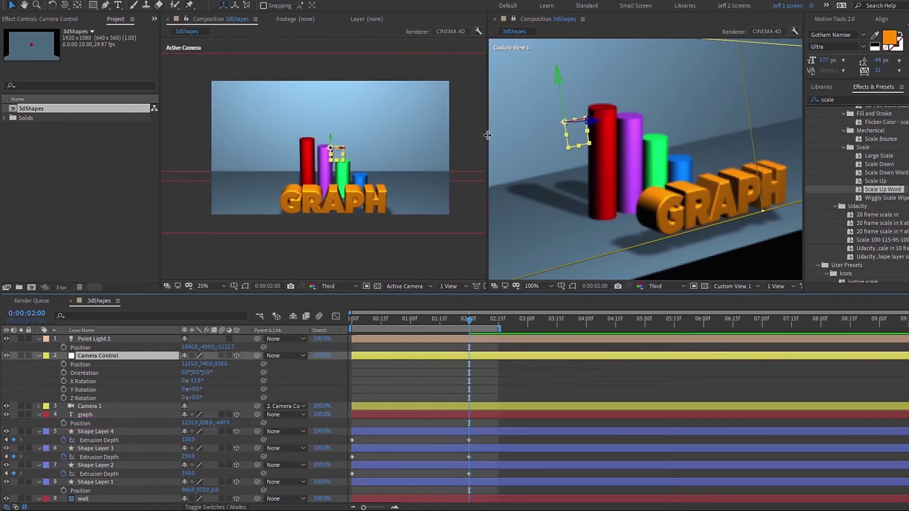
Widen the Active Camera view and set Camera Control's Position to 1115, 819, 761 and its X Rotation to -7°.
drag(487, 141, 658, 156)
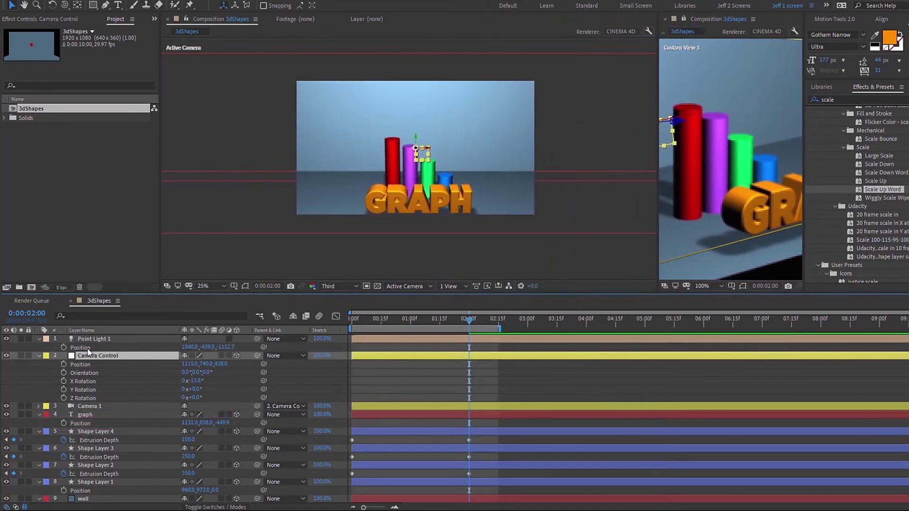
click(80, 364)
drag(196, 363, 294, 352)
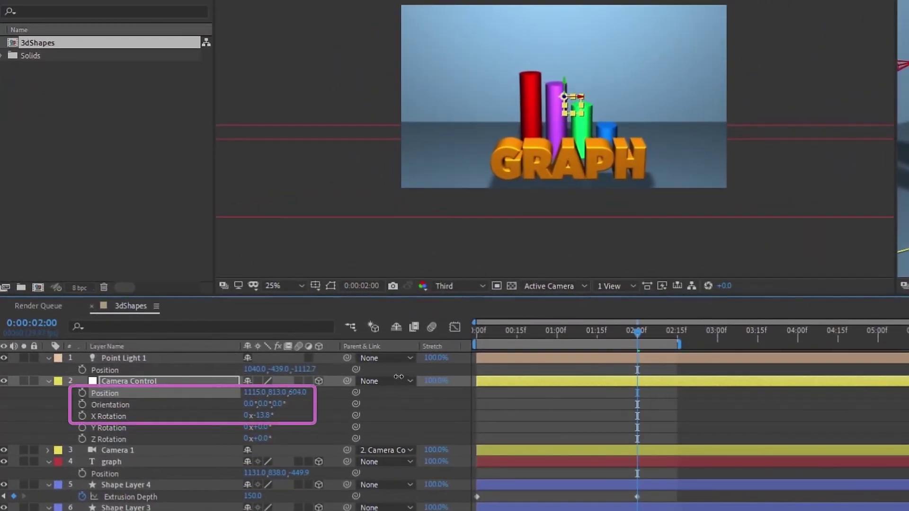
drag(398, 377, 403, 377)
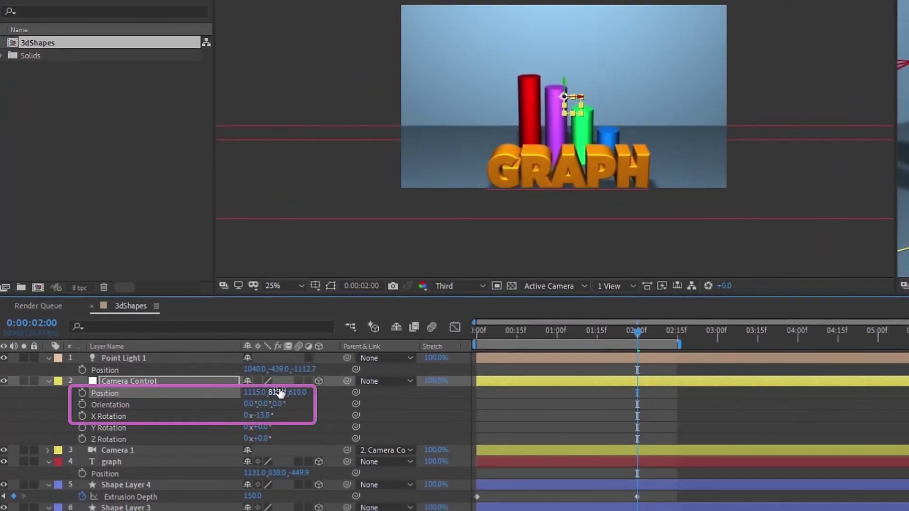
drag(277, 393, 320, 390)
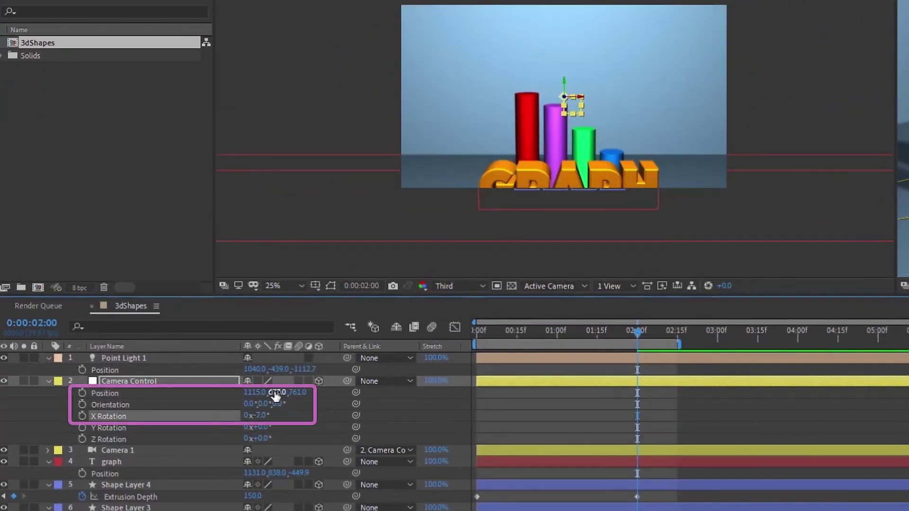
drag(276, 393, 374, 390)
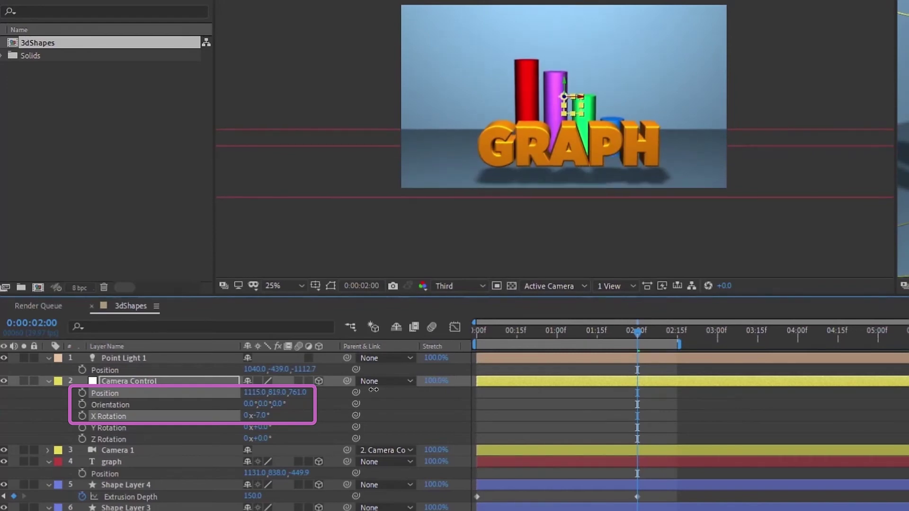
Lower the GRAPH text on the floor by setting its Y position to 865.
click(129, 463)
drag(281, 473, 299, 473)
Start keyframing Camera Control's Position and X Rotation at 2 seconds.
click(221, 382)
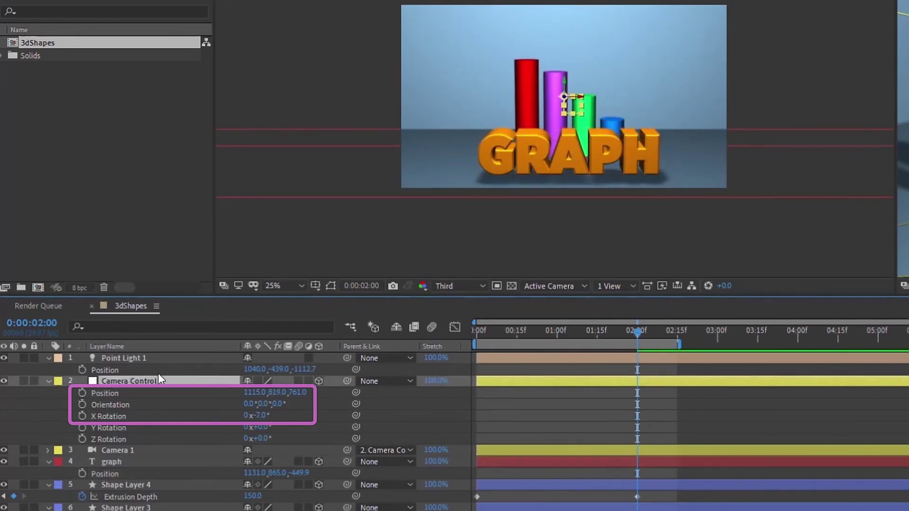
click(83, 393)
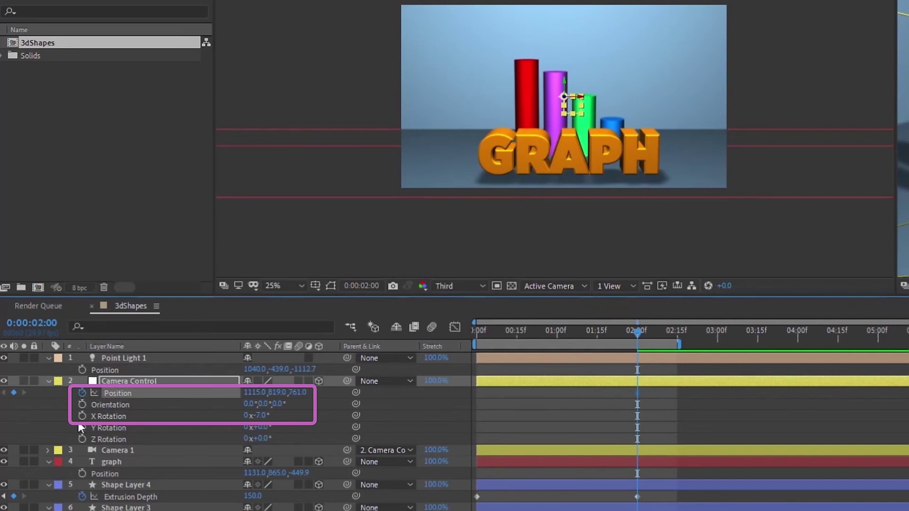
click(83, 416)
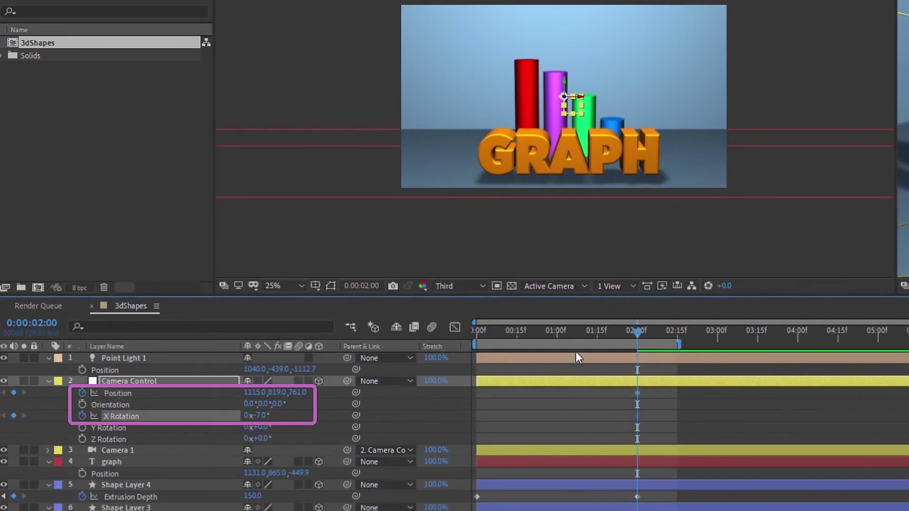
At 0 seconds, keyframe Camera Control with Position 1115, 1015, 660 and X Rotation -13.4°.
click(468, 331)
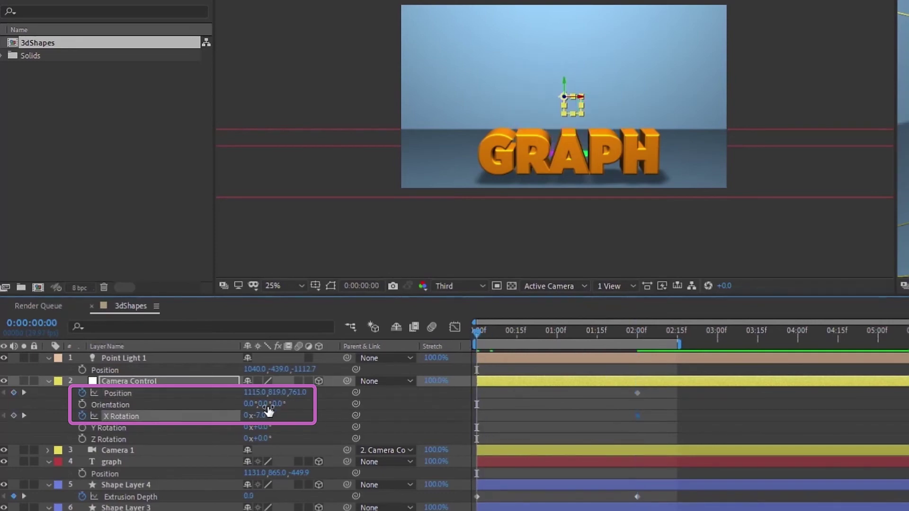
drag(263, 415, 441, 374)
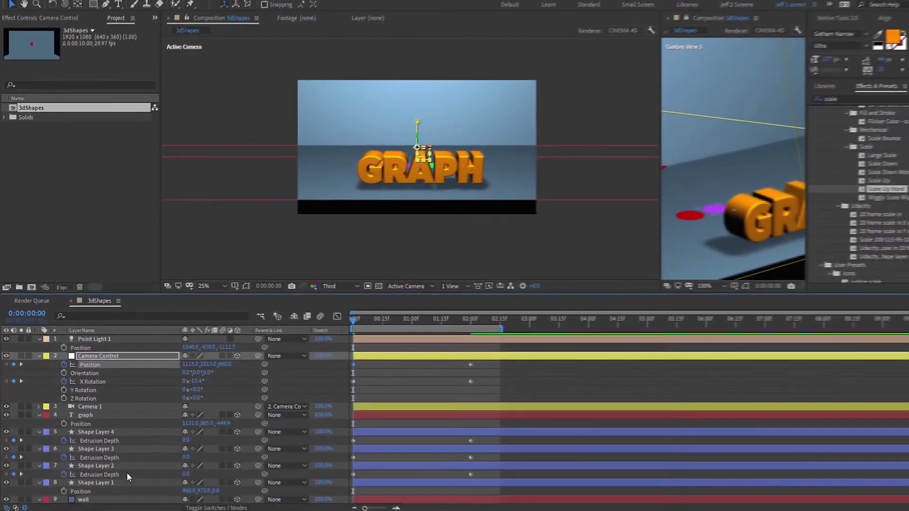
Extend the Floor layer to fill the frame by setting its Scale to 2000, 1051, 100%.
scroll(126, 475, down, 1)
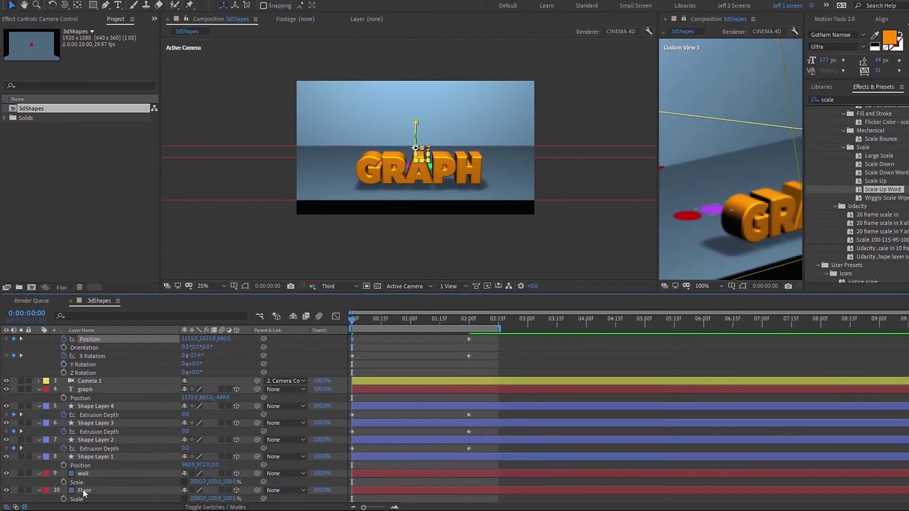
click(84, 491)
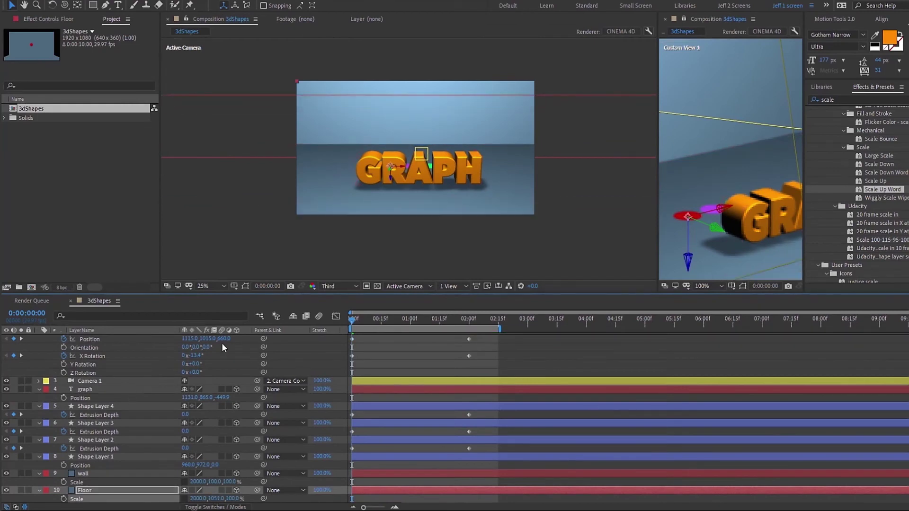
Adjust Camera Control's keyframes at 0 seconds to Position 1115, 924, 13 and X Rotation -20°.
scroll(221, 342, up, 2)
key(ctrl+z)
key(ctrl+z)
key(ctrl+z)
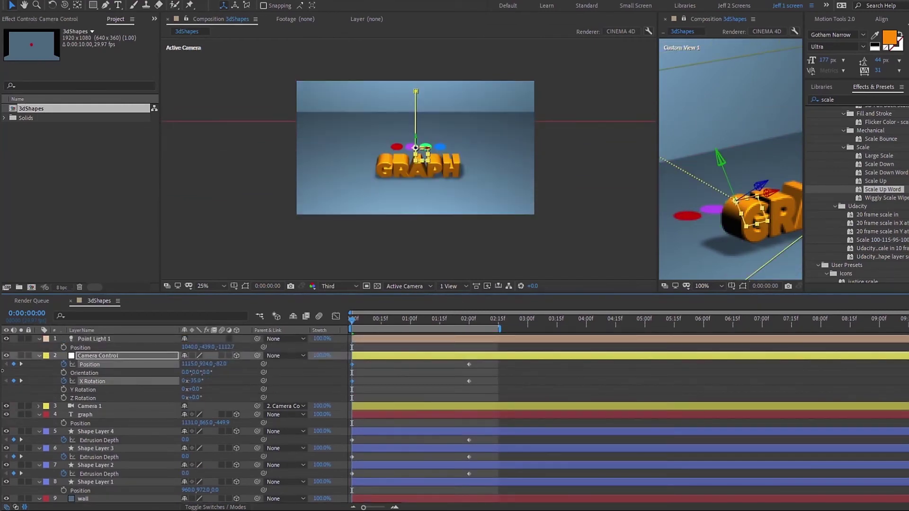
drag(21, 367, 43, 367)
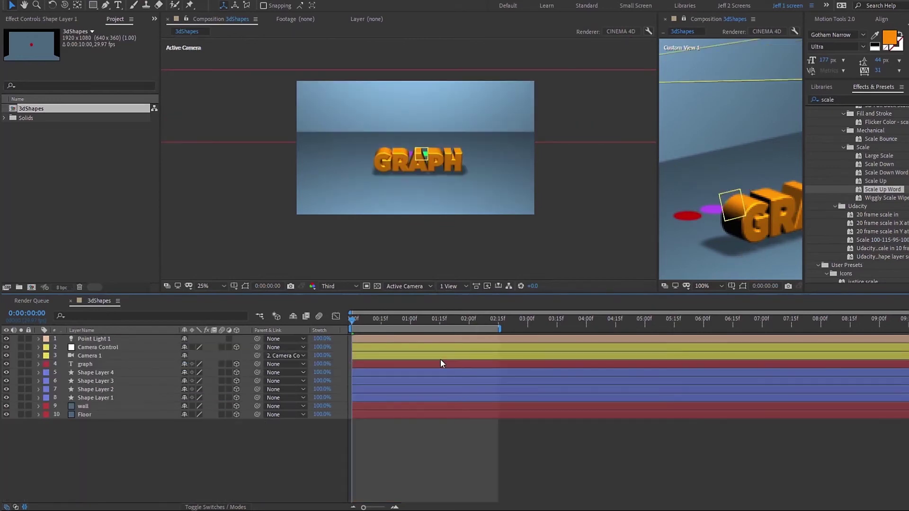
Apply Easy Ease In to all the 2-second keyframes of Camera Control and the four shape layers.
key(u)
drag(485, 353, 467, 447)
right_click(467, 447)
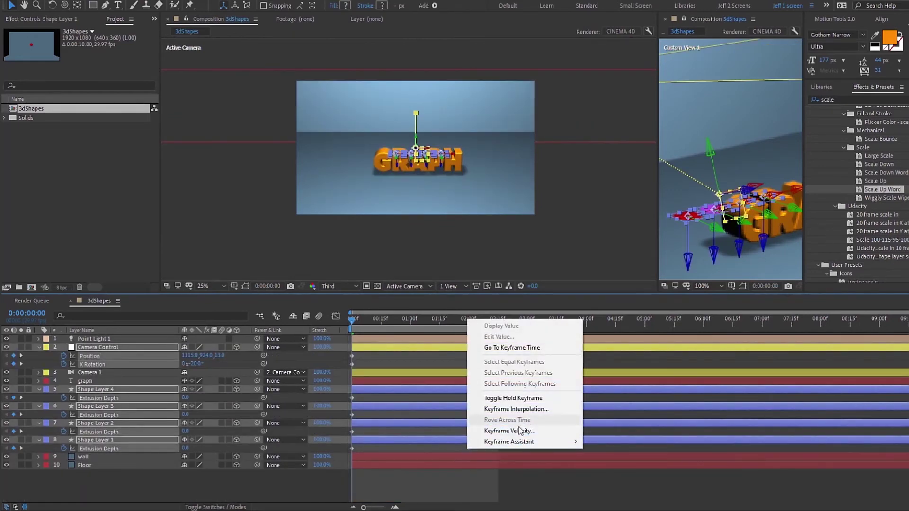
mouse_move(526, 442)
click(612, 387)
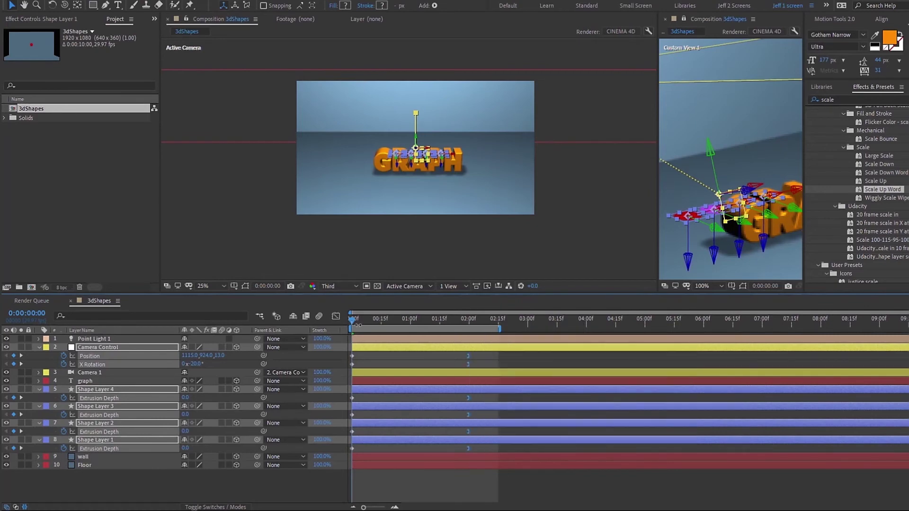
Lengthen the incoming ease of the selected 2-second keyframes in the speed graph and preview the animation.
click(336, 316)
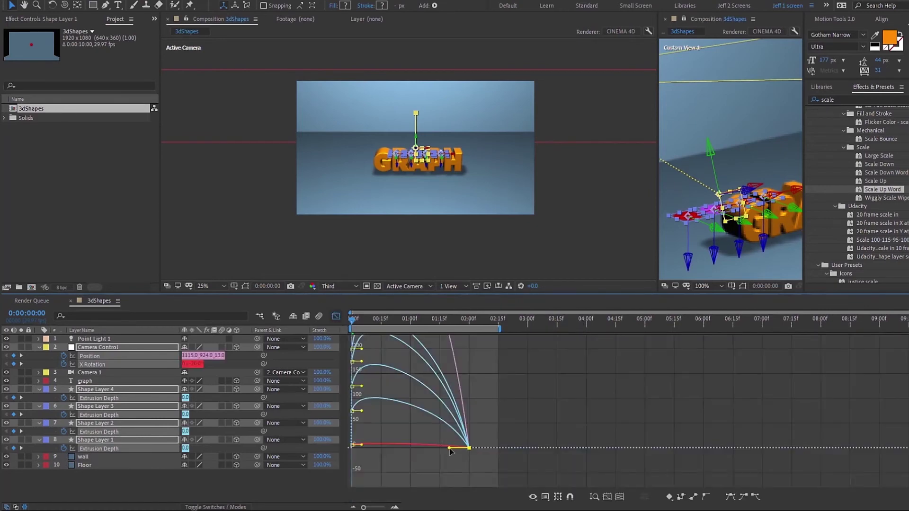
drag(449, 448, 392, 447)
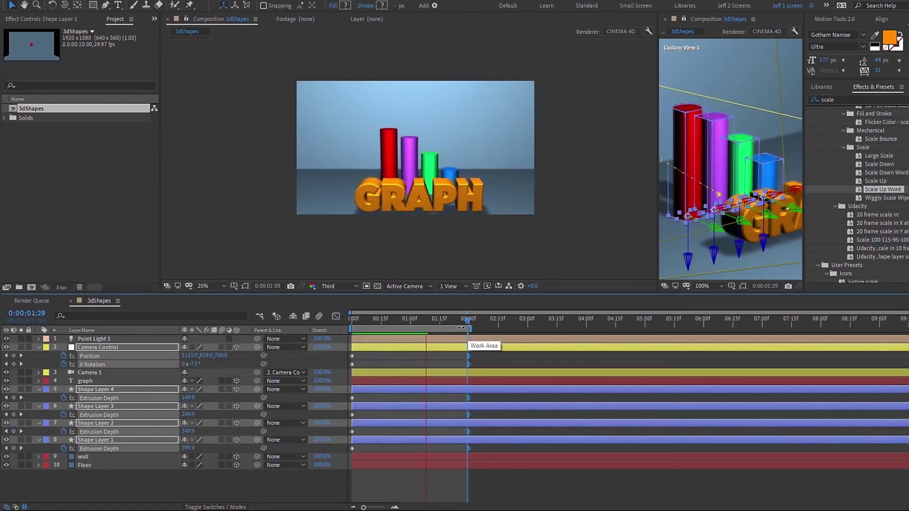
key(space)
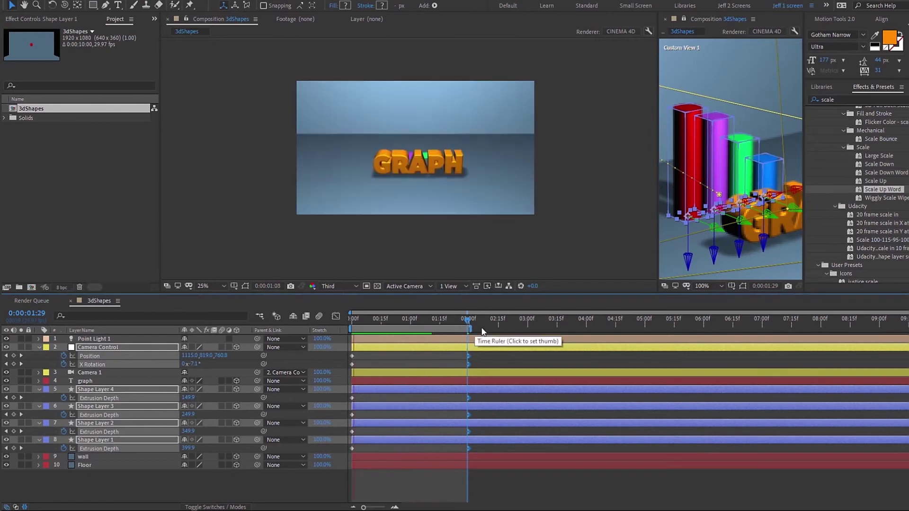
Move the start of the graph text layer to 0:00:01:13.
click(404, 320)
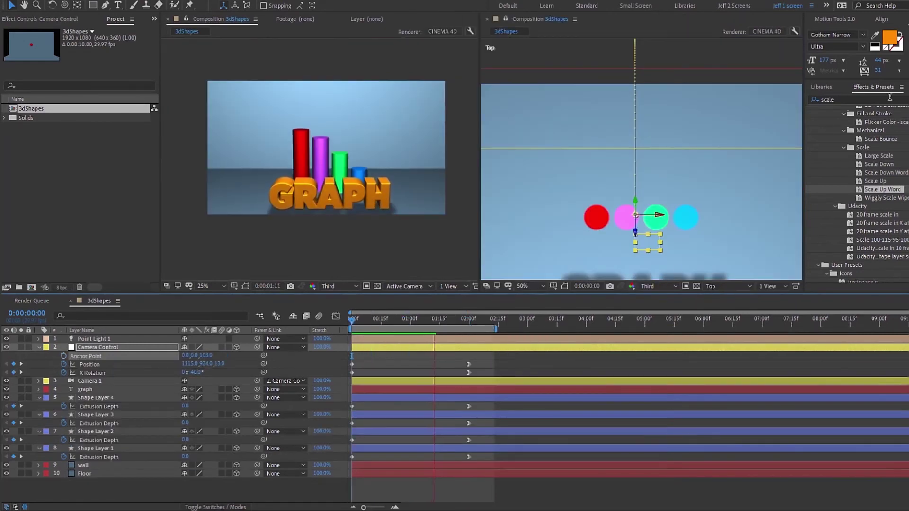
click(90, 389)
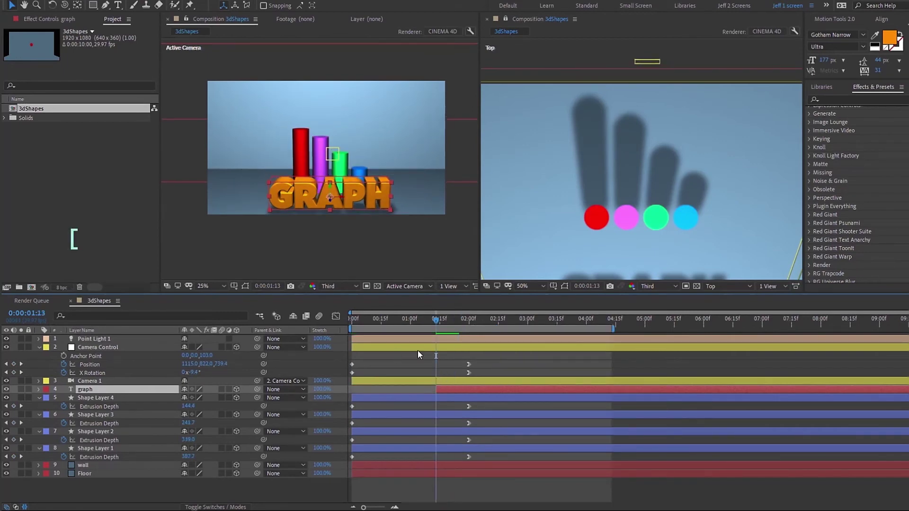
click(428, 318)
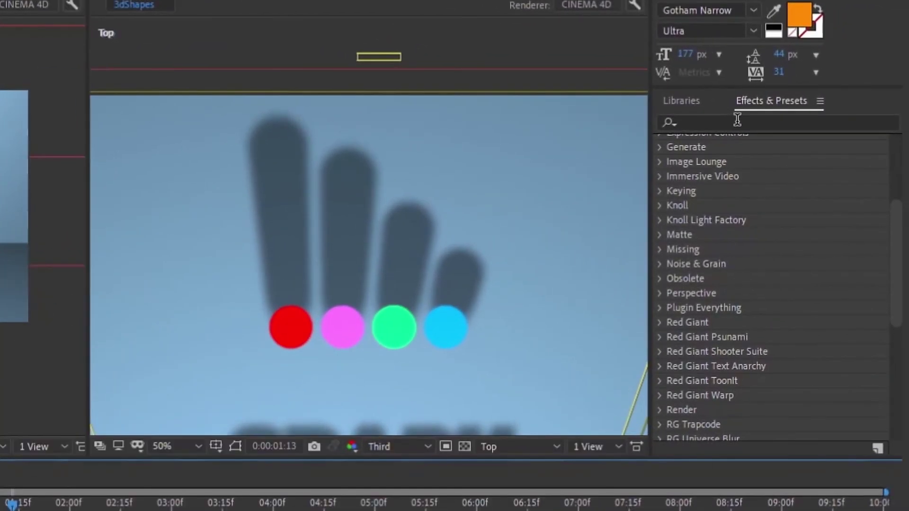
Search the presets for "scale" and apply the Scale Up Word preset to the graph text layer.
click(772, 112)
text(scale)
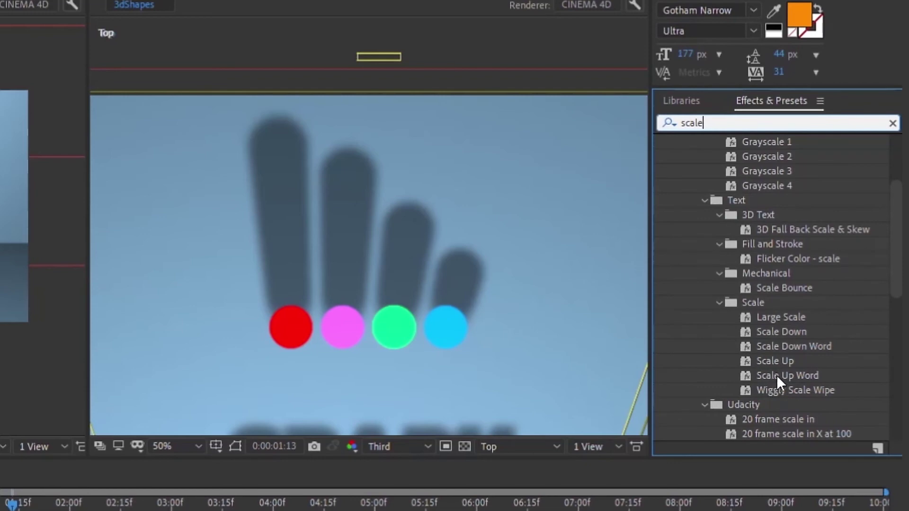
click(776, 375)
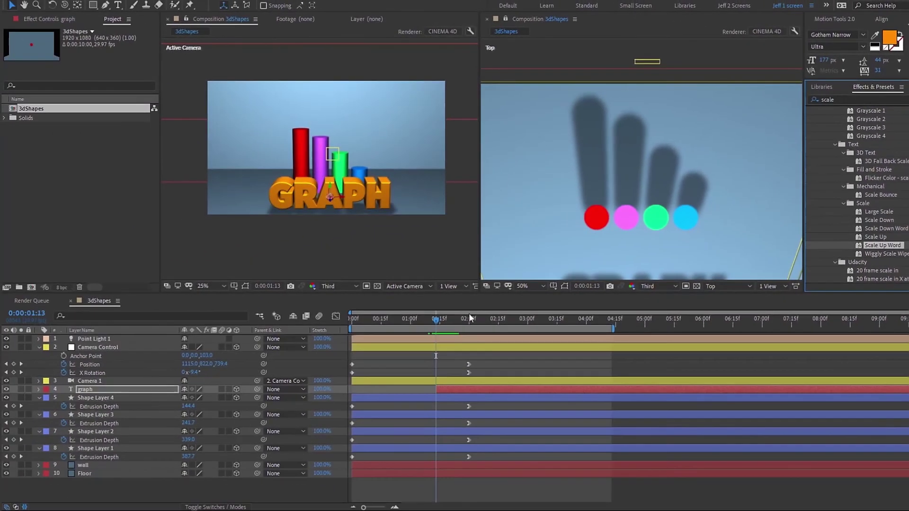
Set Based On to Characters in the Advanced options of the graph text's Range Selector 1.
click(439, 388)
key(u)
click(58, 397)
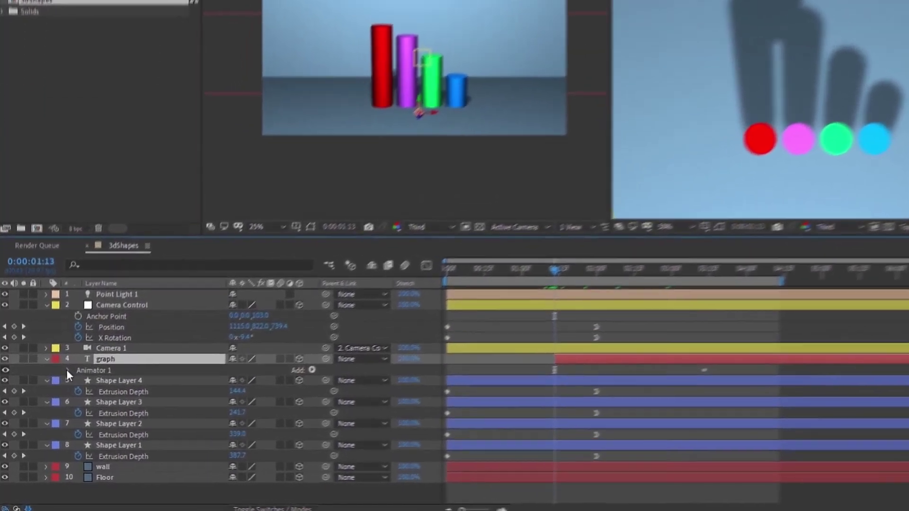
click(67, 370)
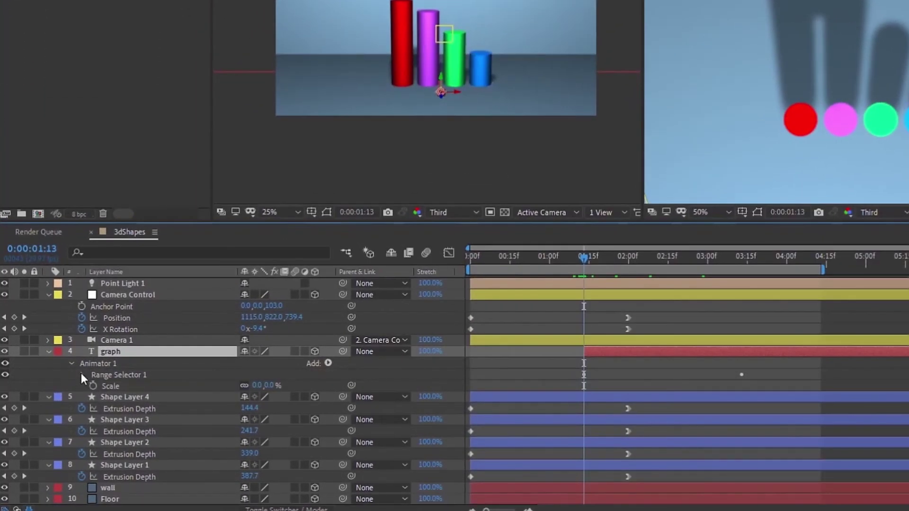
click(83, 375)
click(112, 422)
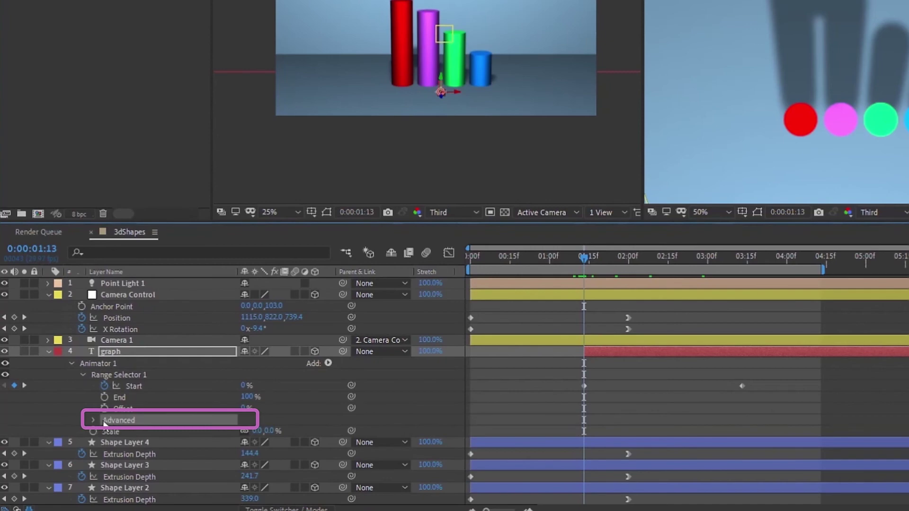
click(103, 423)
scroll(103, 422, down, 1)
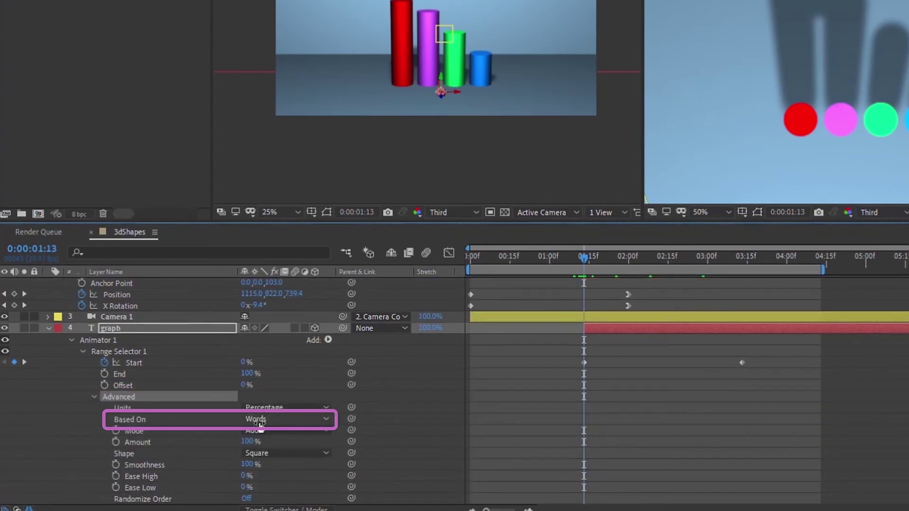
click(279, 423)
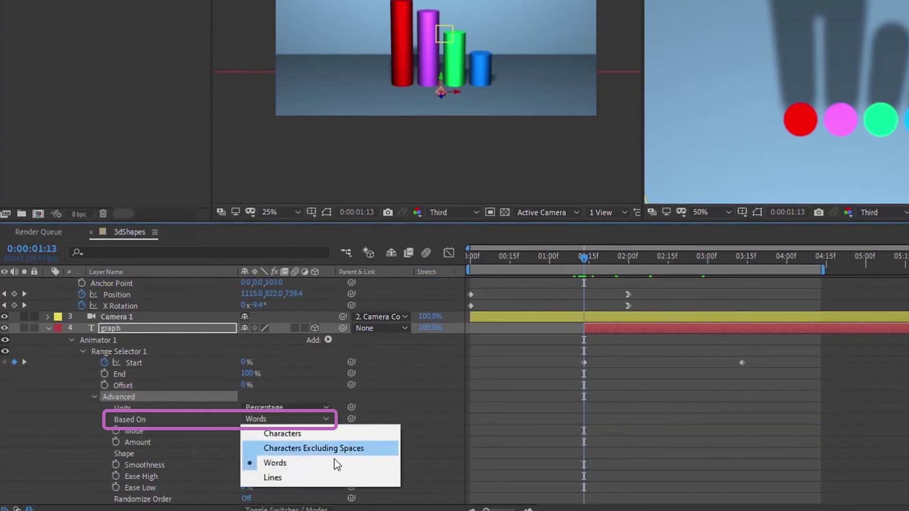
click(305, 436)
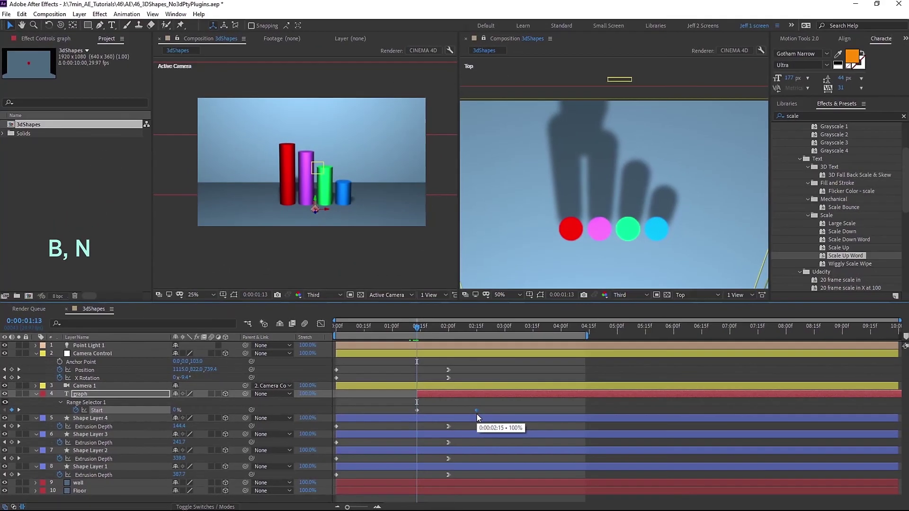
Define the work area for previewing the text reveal and play the animation.
key(b)
click(535, 308)
key(n)
key(space)
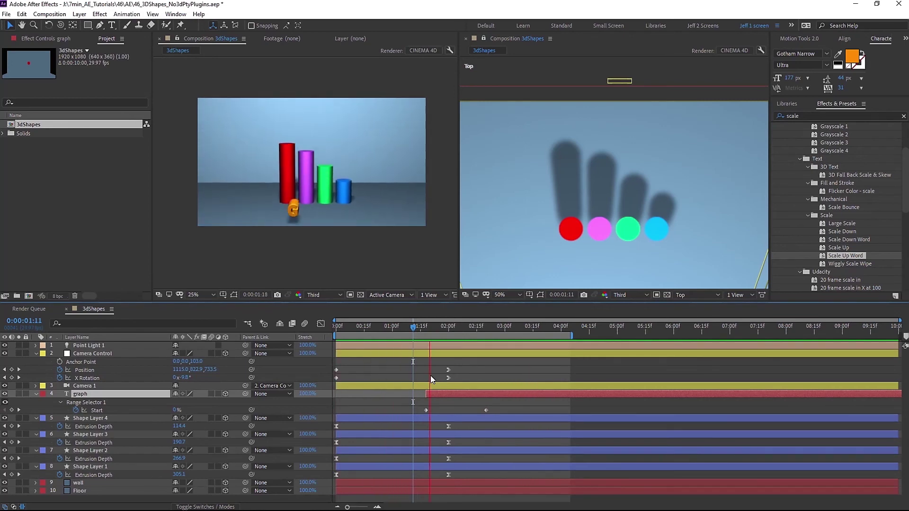
Review the 3D Renderer settings of the 3dShapes composition.
click(51, 14)
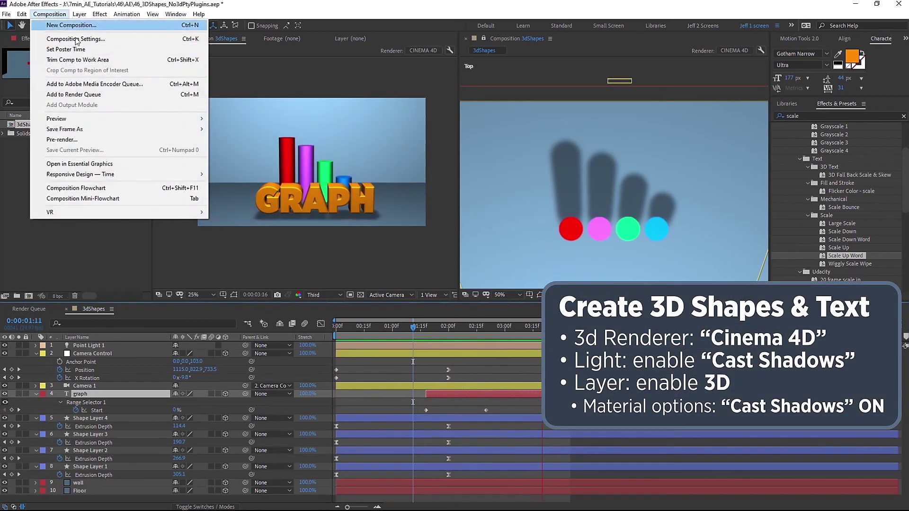
click(62, 35)
click(283, 110)
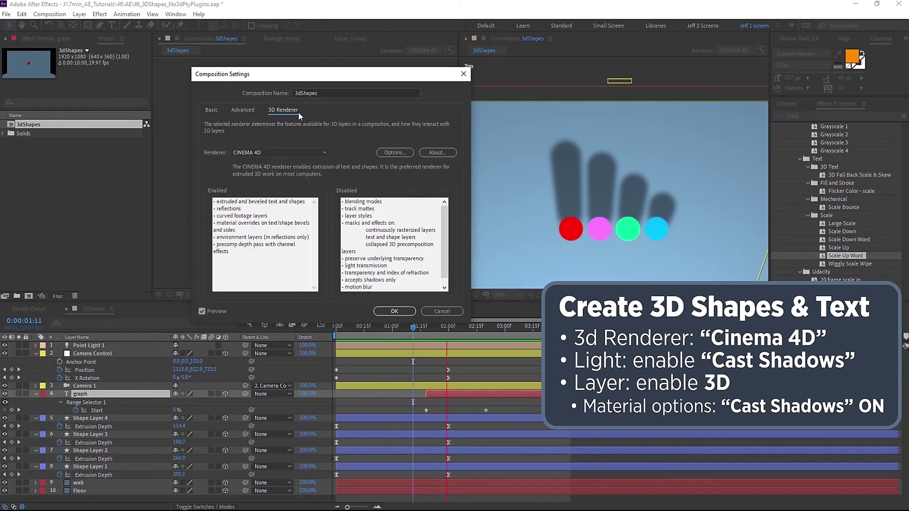
click(395, 311)
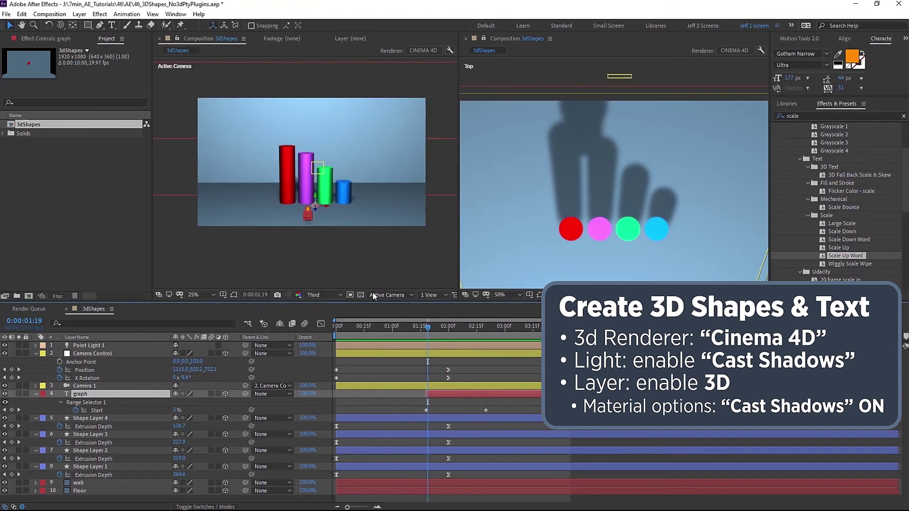
Check Point Light 1's shadow settings and the shadow options in Shape Layer 4's Material Options.
double_click(91, 345)
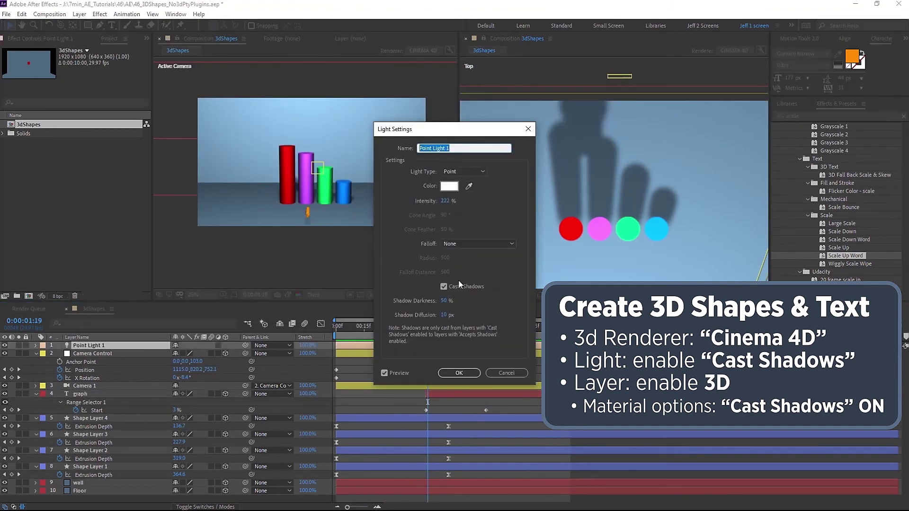
click(464, 373)
click(99, 419)
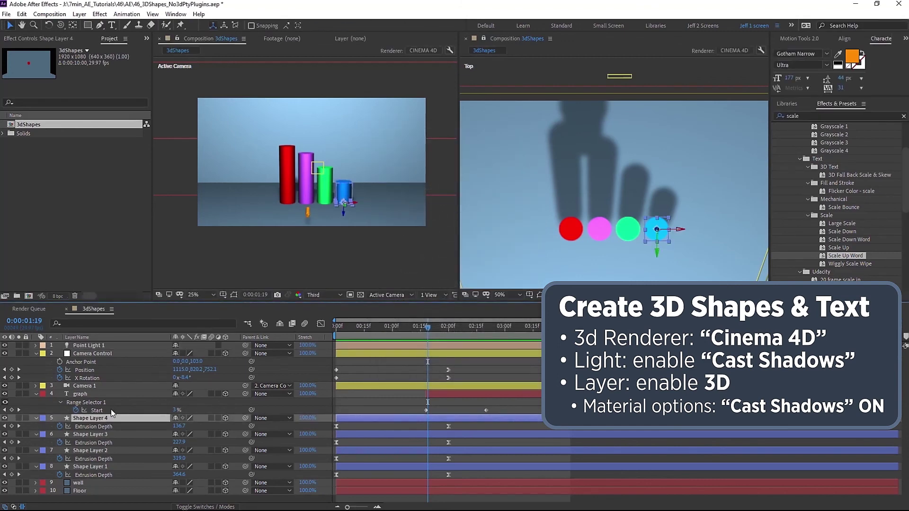
click(36, 418)
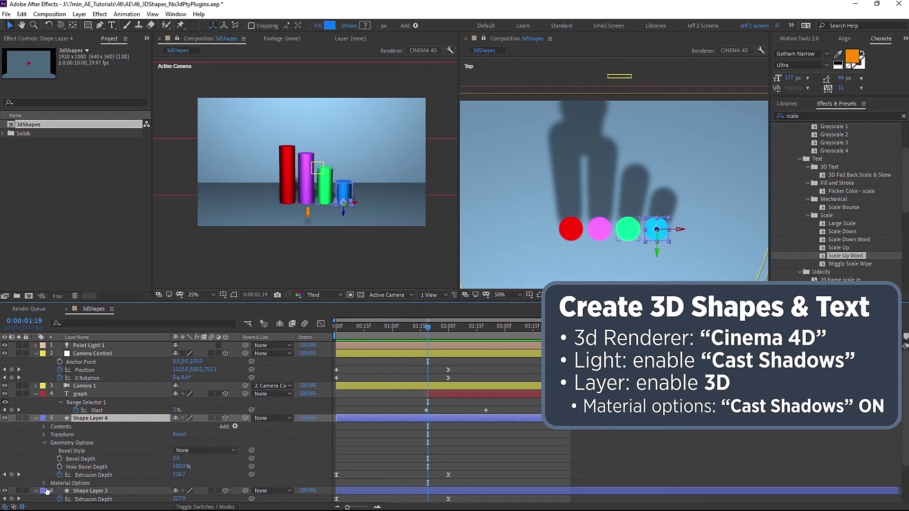
click(44, 483)
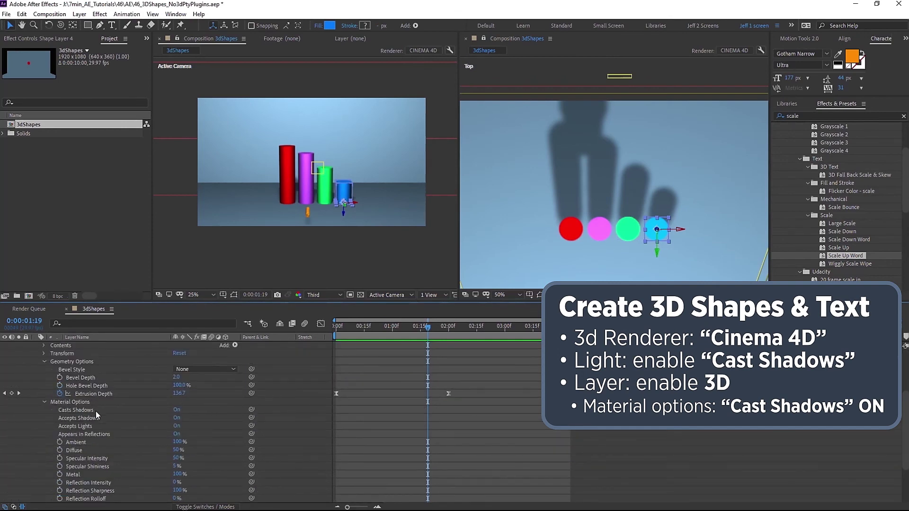